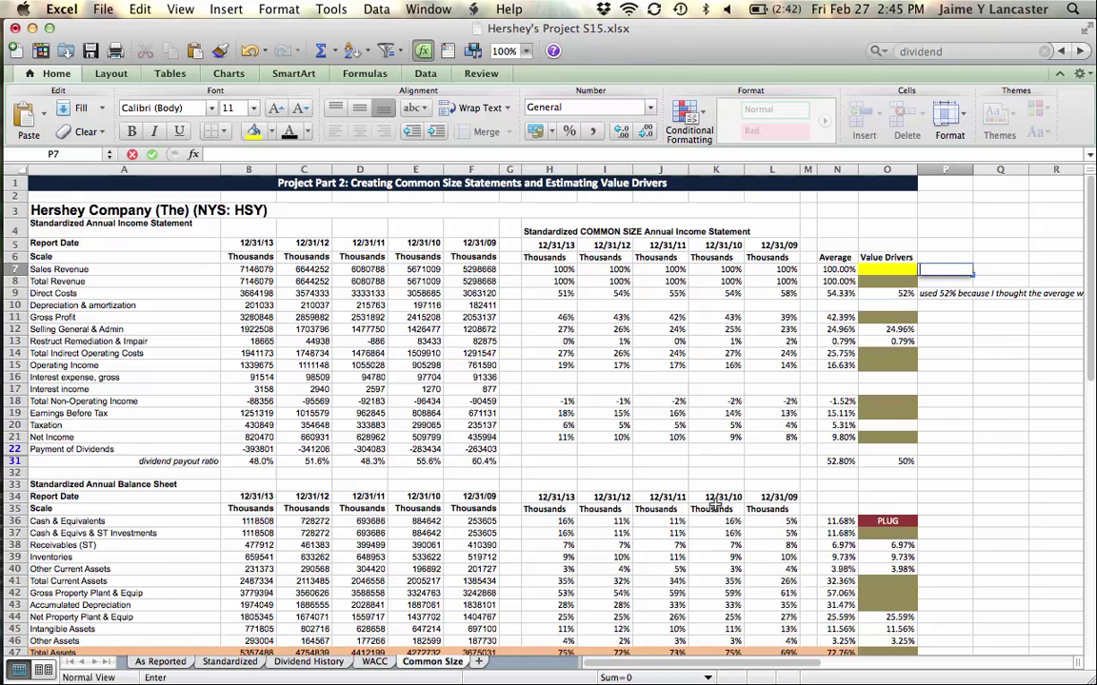
- Examine the yearly common-size percentages and the value driver for LT Debt & Leases in the balance sheet
{"action": "scroll", "coordinate": [715, 504], "scroll_direction": "down", "scroll_amount": 5}
{"action": "scroll", "coordinate": [715, 511], "scroll_direction": "down", "scroll_amount": 3}
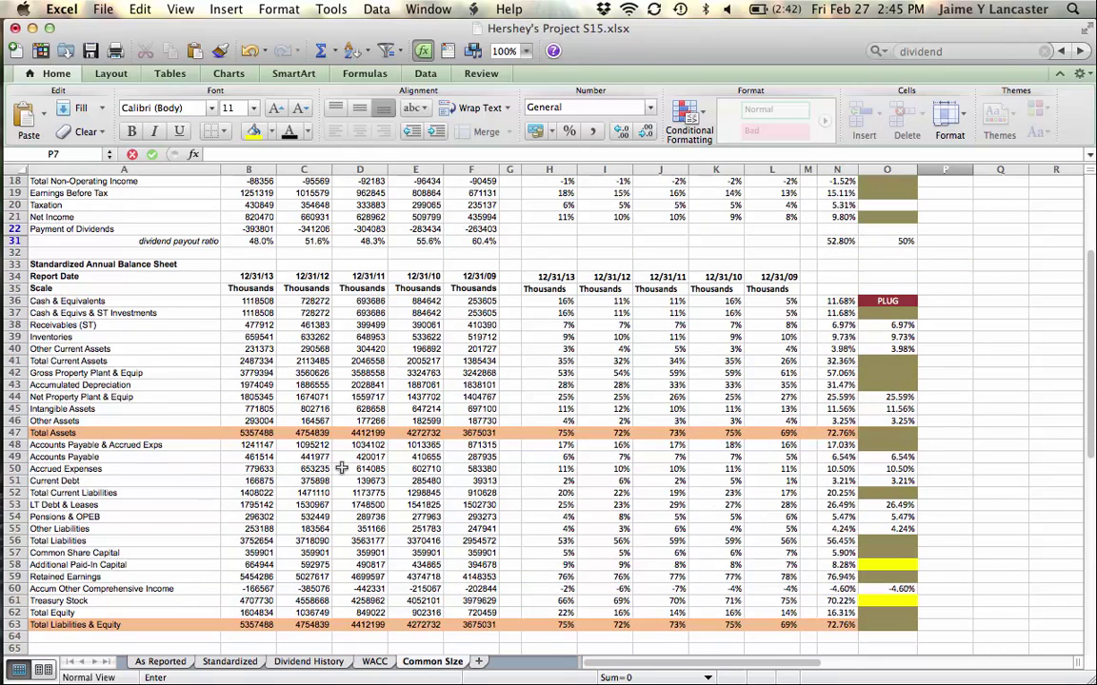
{"action": "left_click", "coordinate": [557, 504]}
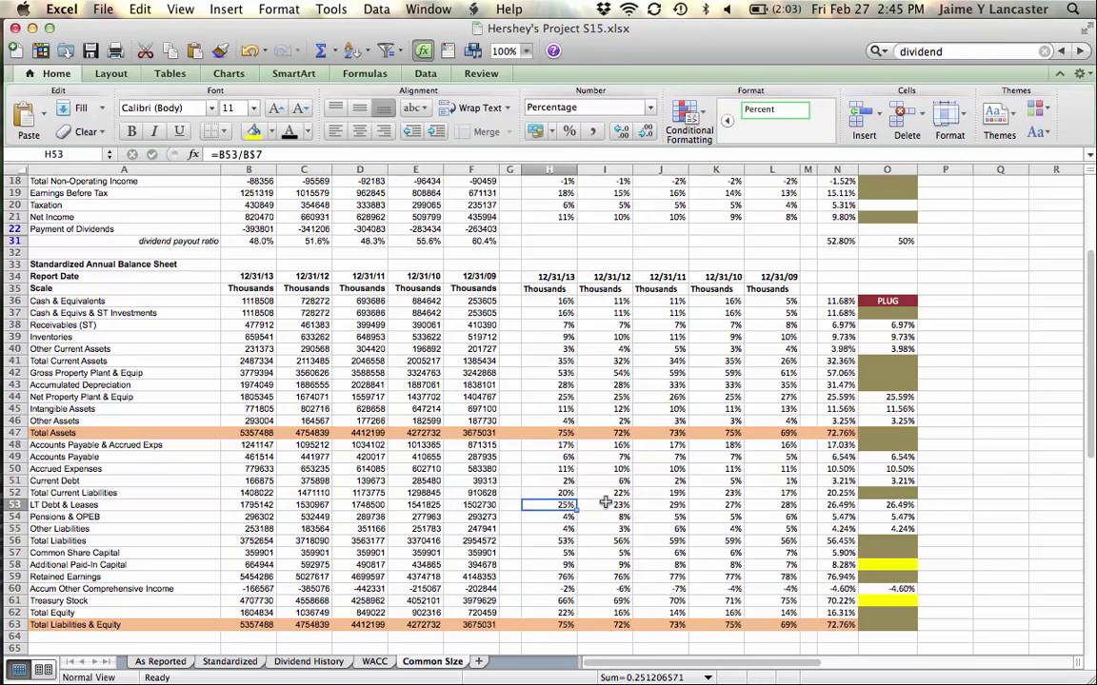
{"action": "left_click", "coordinate": [621, 504]}
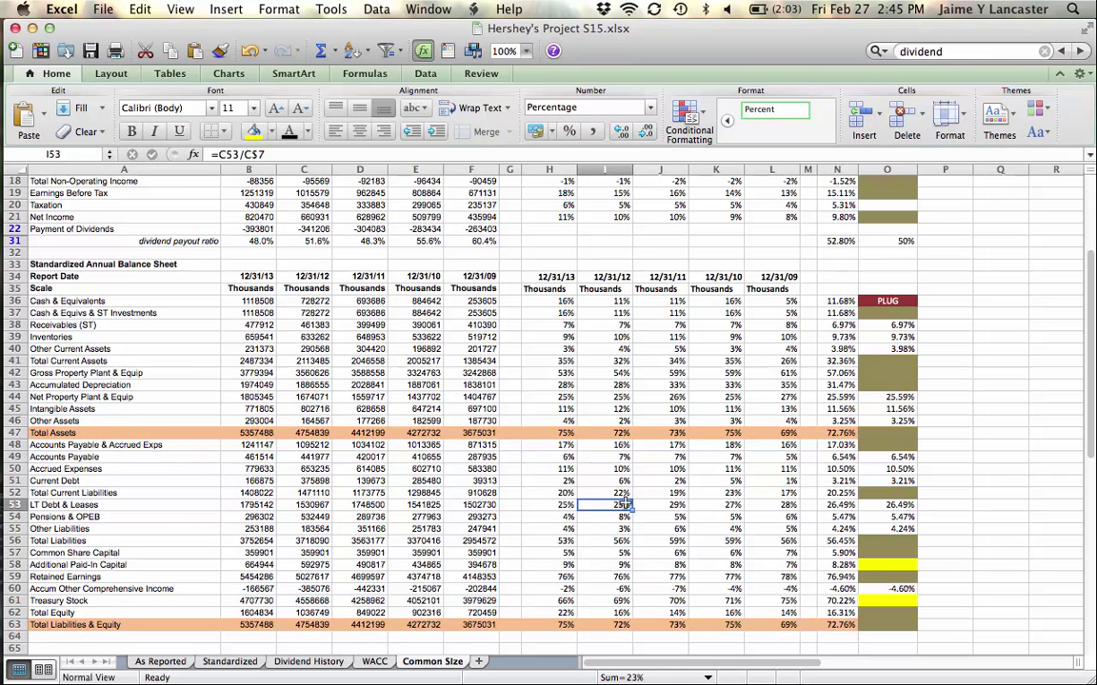
{"action": "left_click", "coordinate": [891, 505]}
{"action": "key", "text": "super+z"}
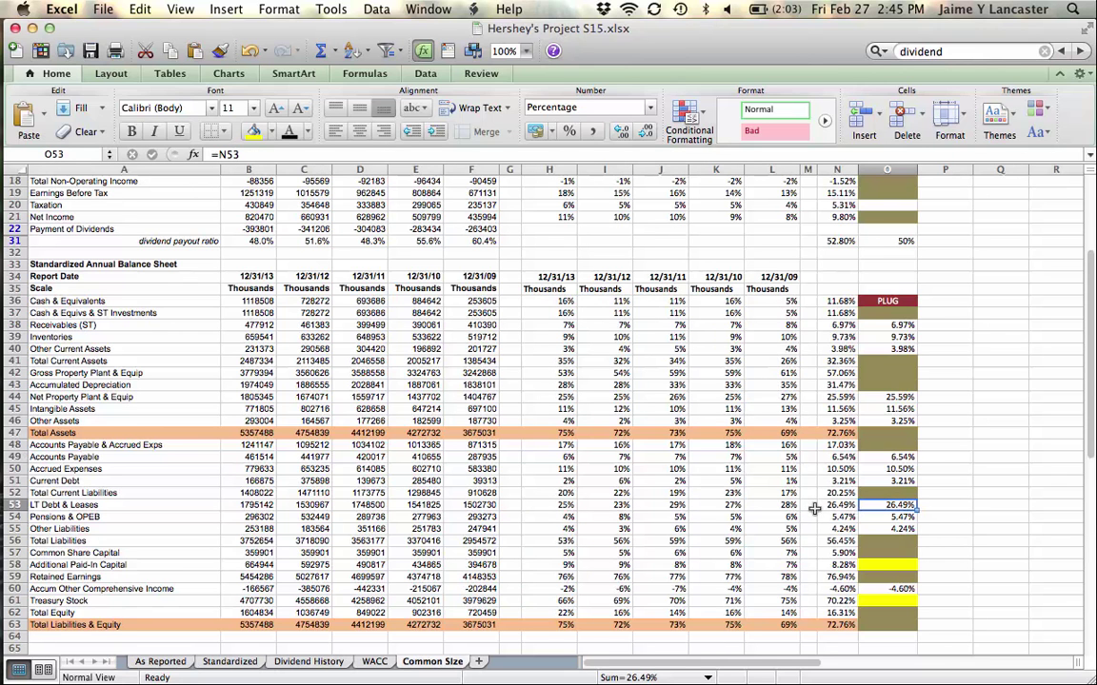
- Compare the Additional Paid-In Capital percentages of sales across 2009 to 2013 to examine their trend
{"action": "left_click", "coordinate": [587, 566]}
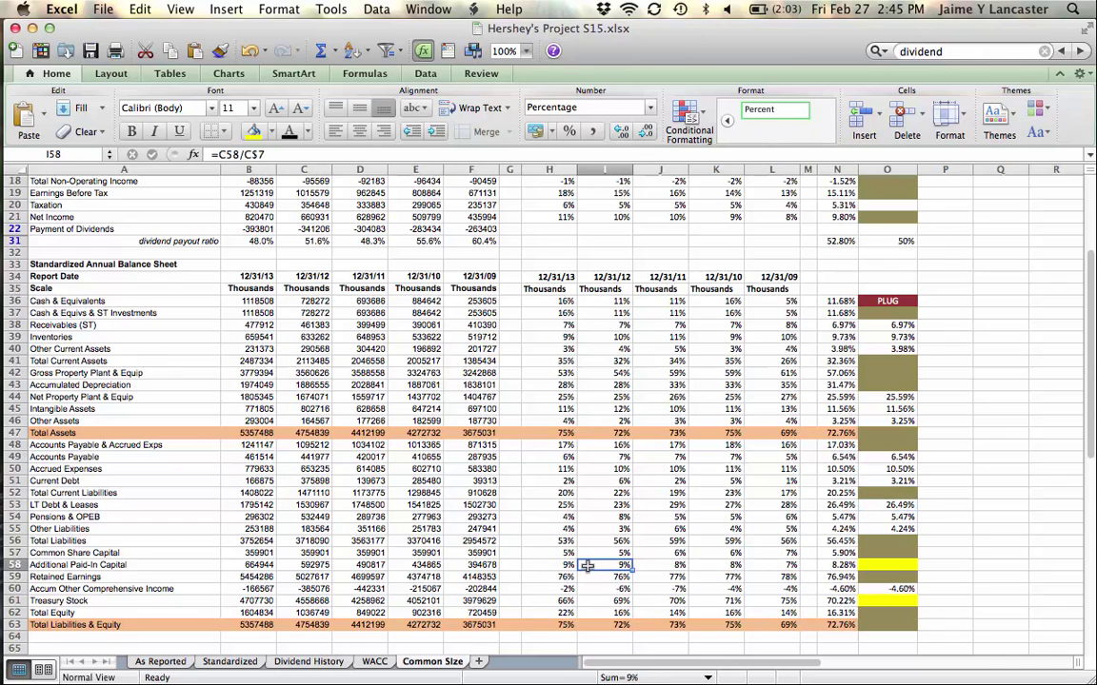
{"action": "left_click", "coordinate": [483, 565]}
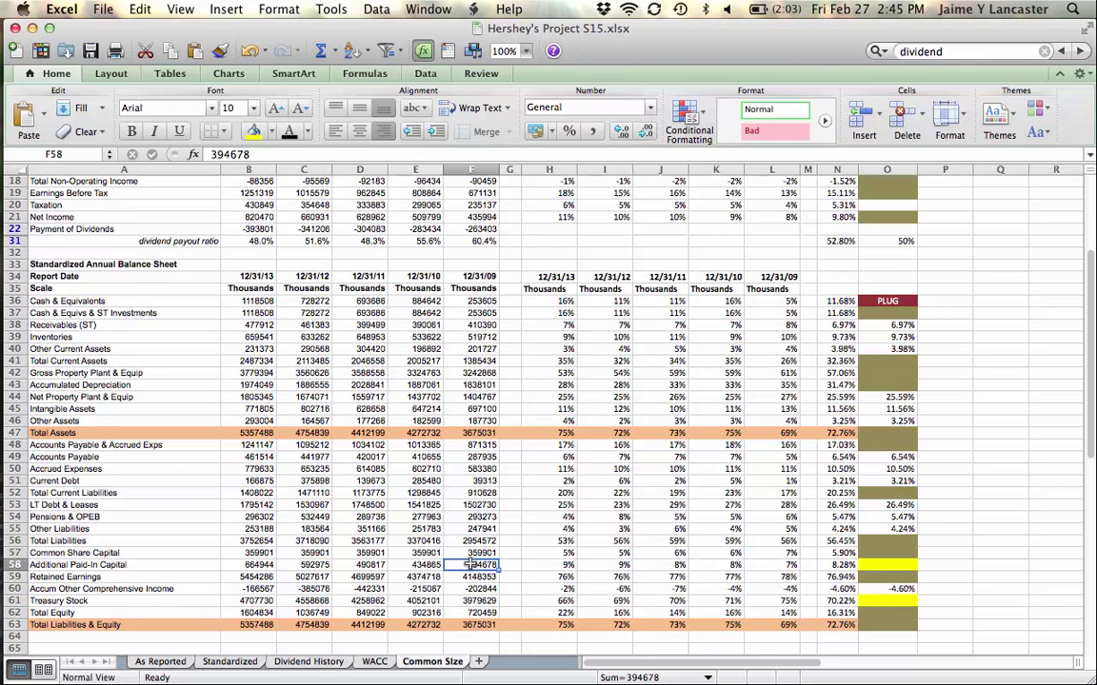
{"action": "left_click", "coordinate": [752, 564]}
{"action": "left_click", "coordinate": [731, 565]}
{"action": "left_click", "coordinate": [661, 565]}
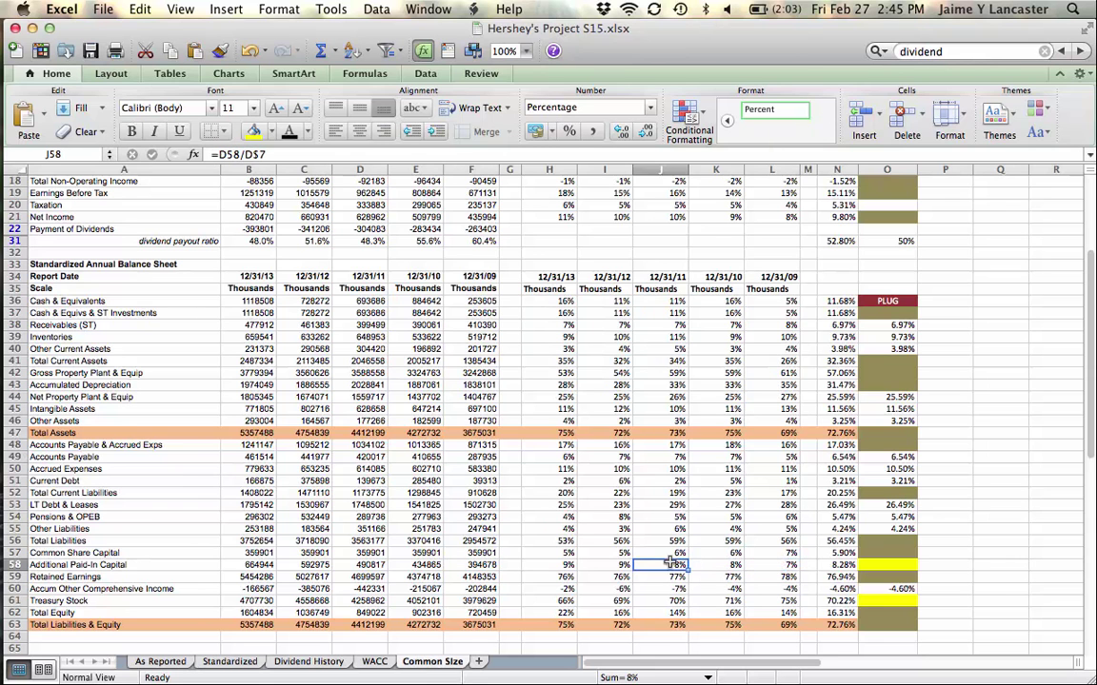
{"action": "left_click", "coordinate": [606, 565]}
{"action": "left_click", "coordinate": [563, 565]}
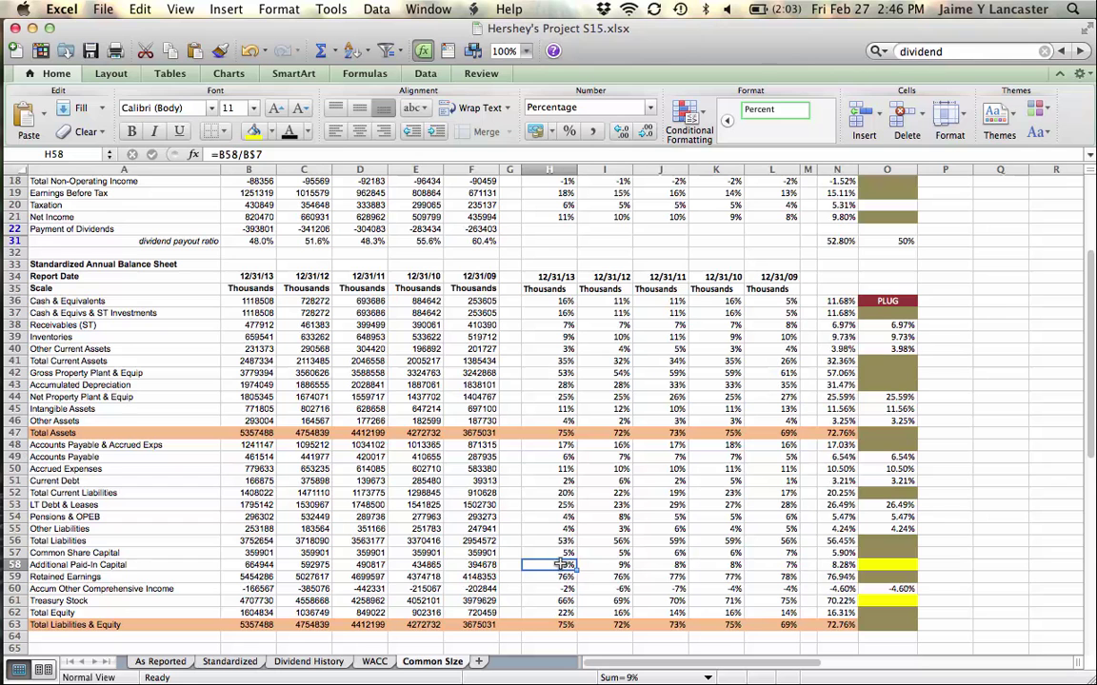
- Compare the Treasury Stock percentages of sales from 2009 to 2013 and check the underlying dollar amounts
{"action": "left_click", "coordinate": [776, 601]}
{"action": "left_click", "coordinate": [726, 600]}
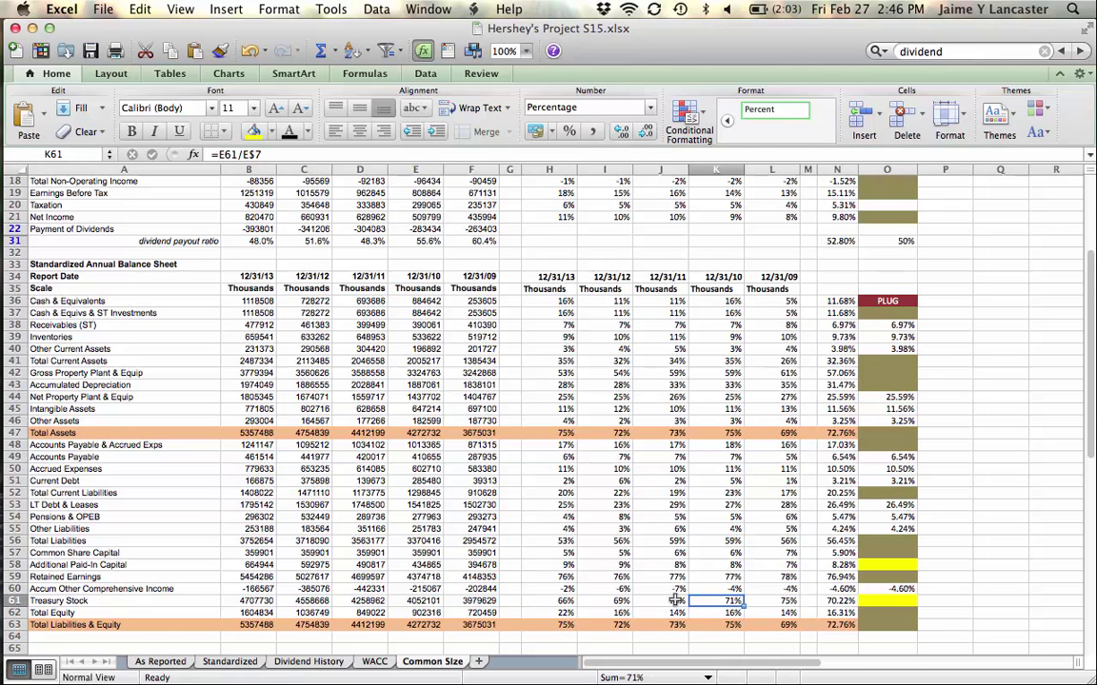
{"action": "left_click", "coordinate": [674, 600]}
{"action": "left_click", "coordinate": [626, 601]}
{"action": "left_click", "coordinate": [567, 601]}
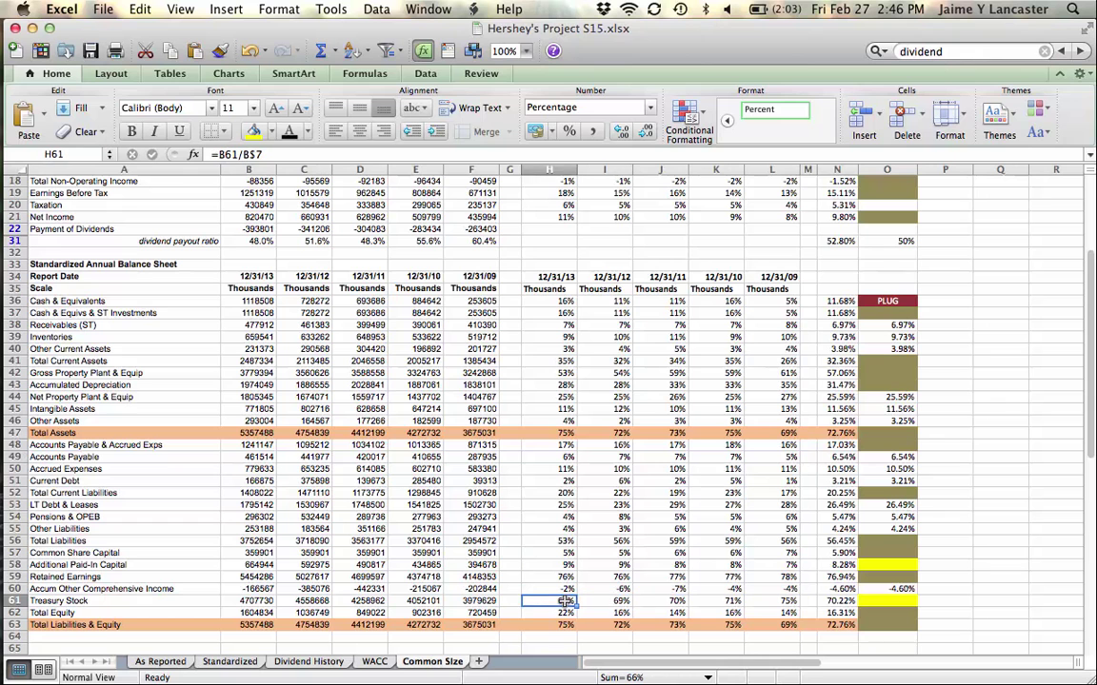
{"action": "left_click", "coordinate": [455, 601]}
{"action": "left_click", "coordinate": [419, 600]}
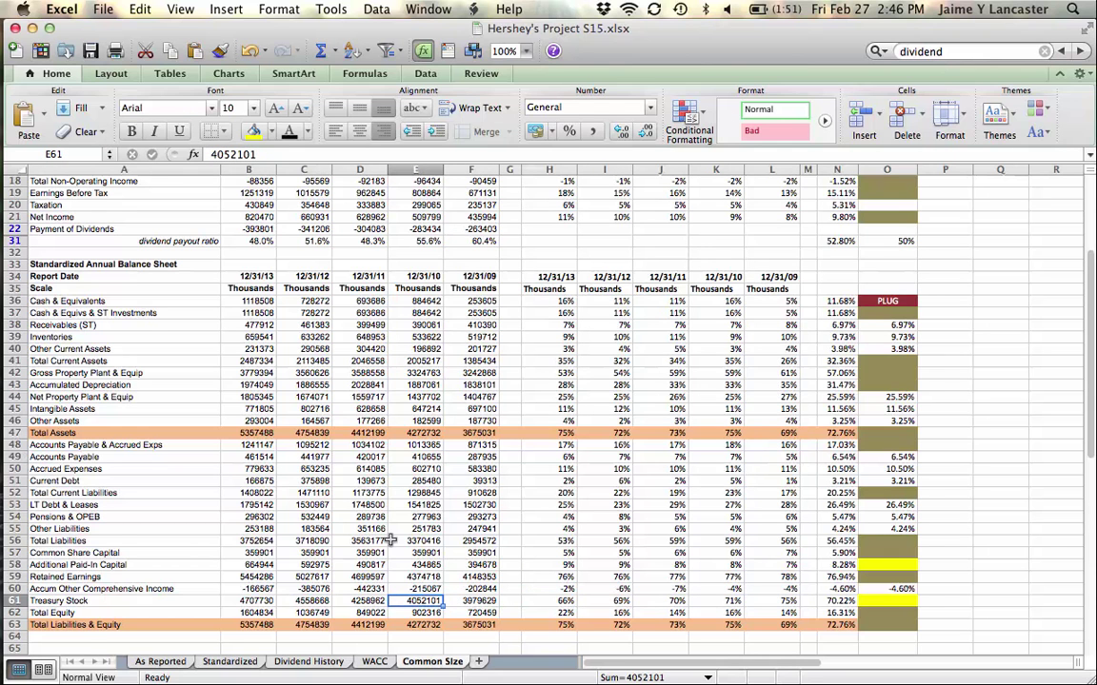
- Calculate the Sales Revenue compound growth rate in Value Drivers cell O7 with the formula =(B7/F7)^(1/4)-1
{"action": "scroll", "coordinate": [390, 540], "scroll_direction": "up", "scroll_amount": 6}
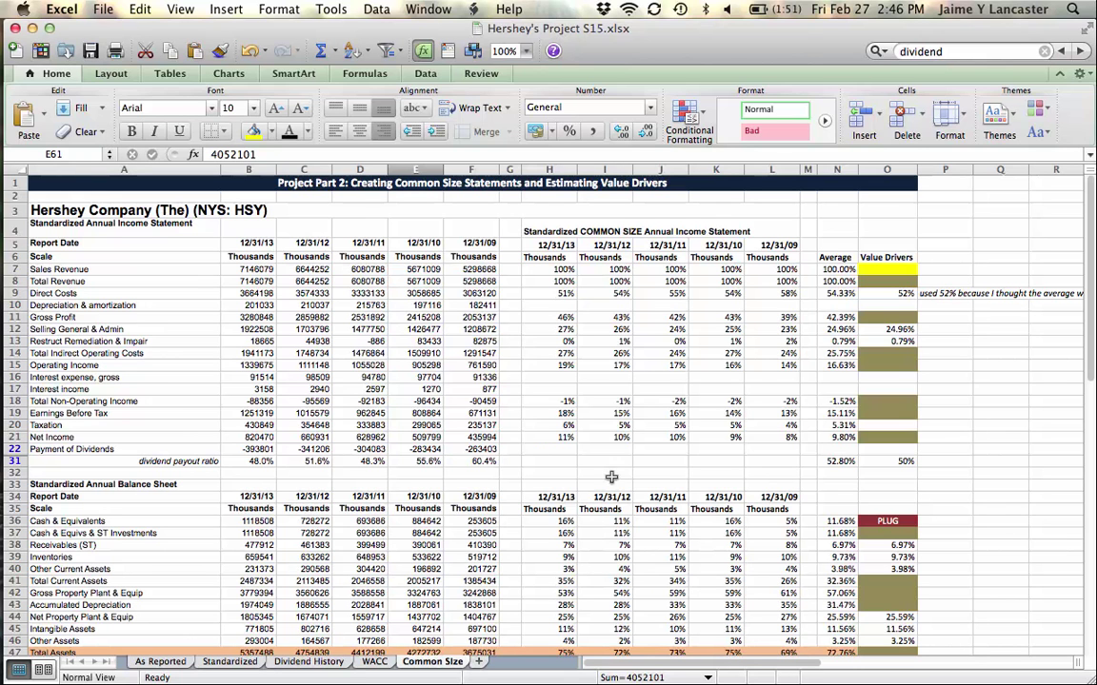
{"action": "left_click", "coordinate": [883, 270]}
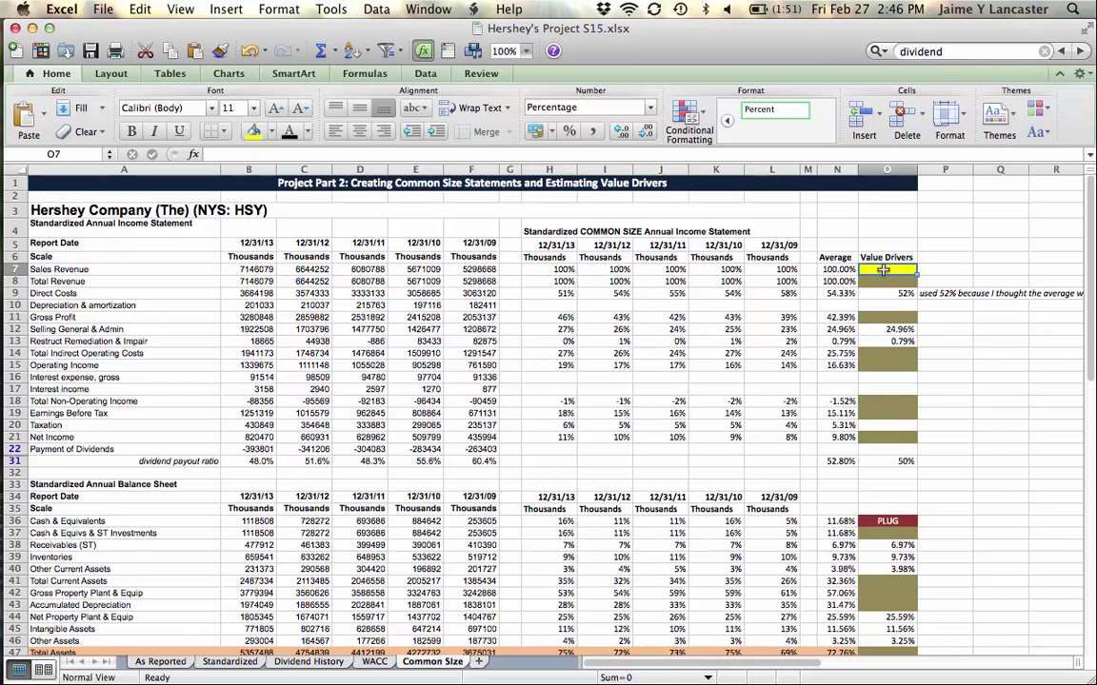
{"action": "type", "text": "="}
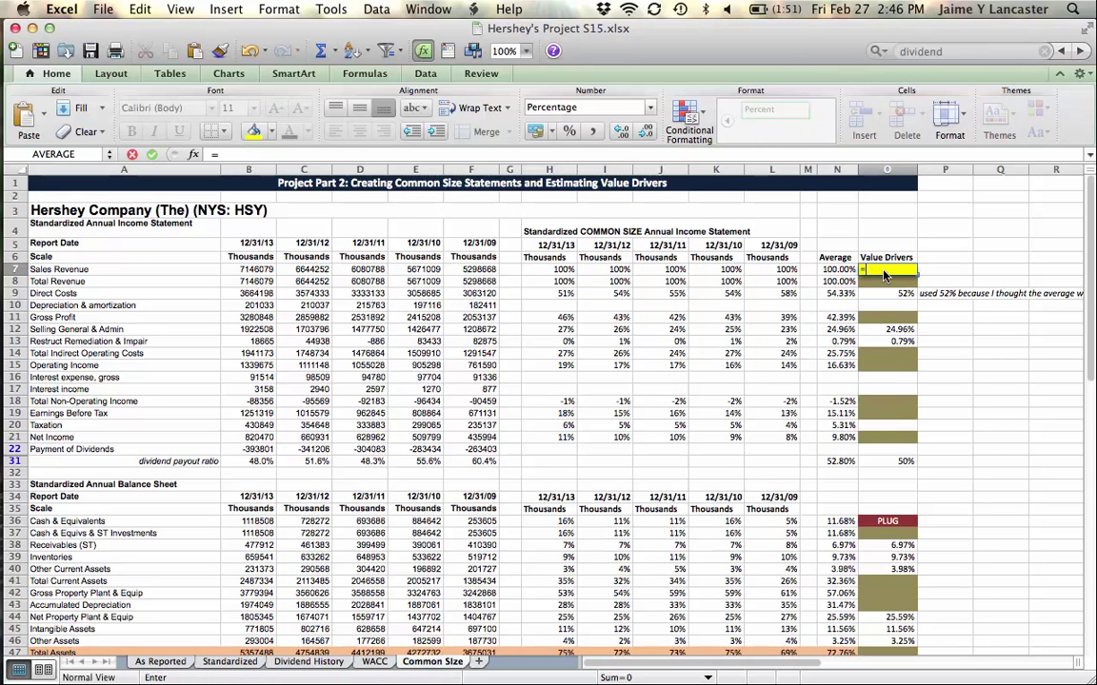
{"action": "type", "text": "("}
{"action": "left_click", "coordinate": [240, 270]}
{"action": "type", "text": "/"}
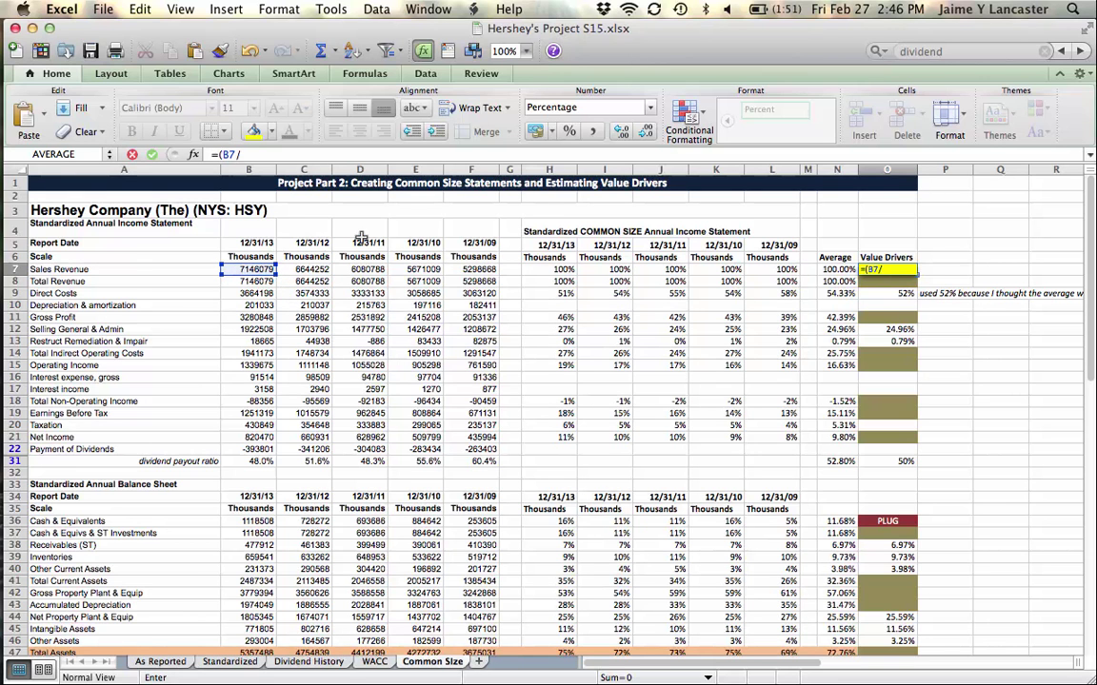
{"action": "left_click", "coordinate": [478, 270]}
{"action": "type", "text": ")"}
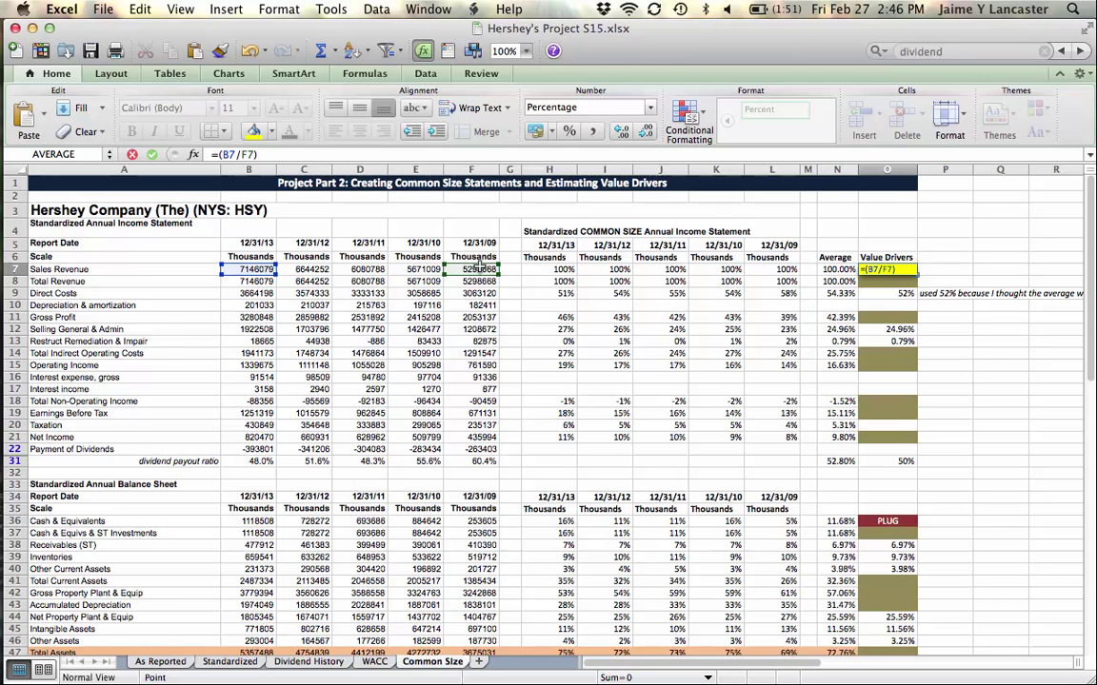
{"action": "type", "text": "^(1/"}
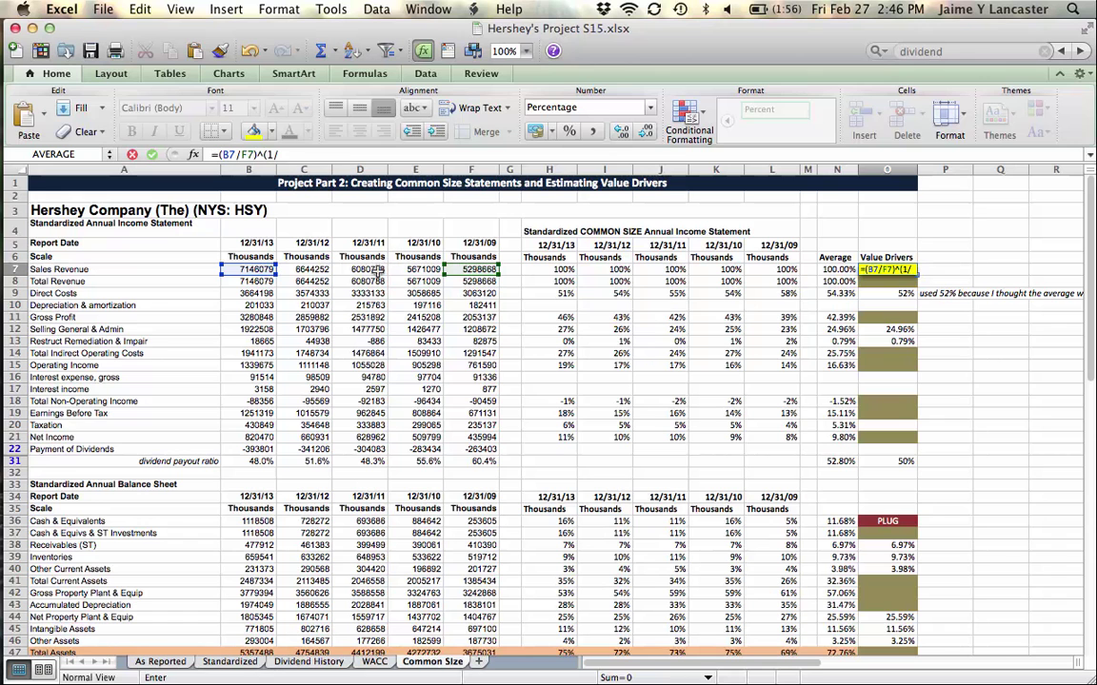
{"action": "type", "text": "4)-1"}
{"action": "key", "text": "Return"}
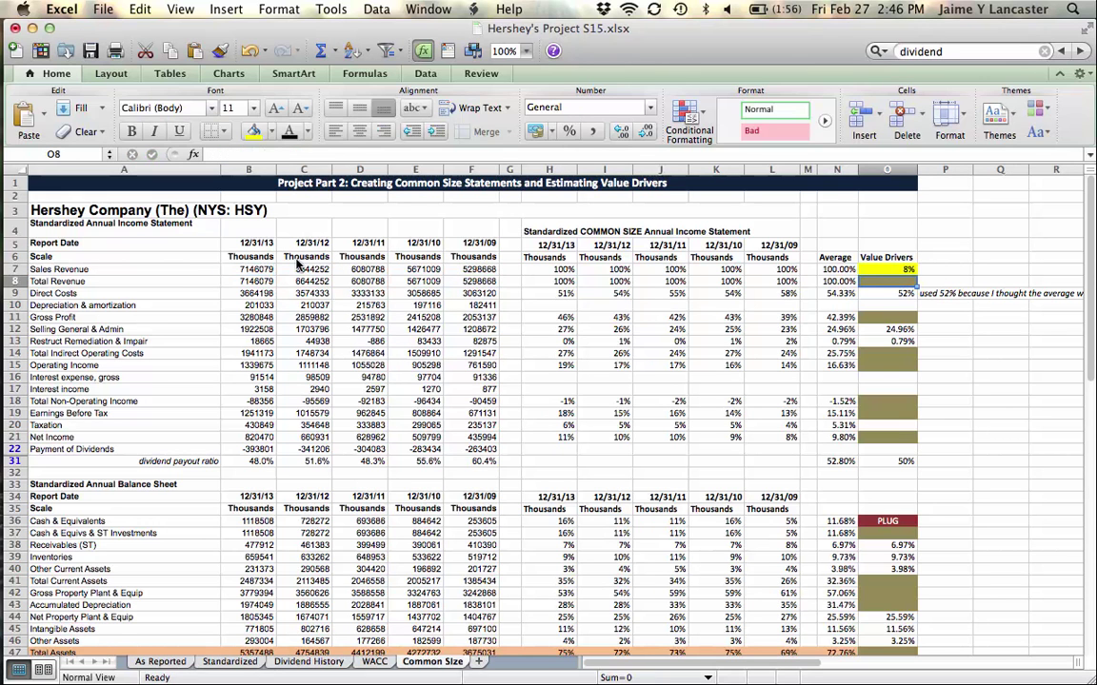
- Format the Sales Revenue value driver in O7 to show two decimal places
{"action": "left_click", "coordinate": [887, 269]}
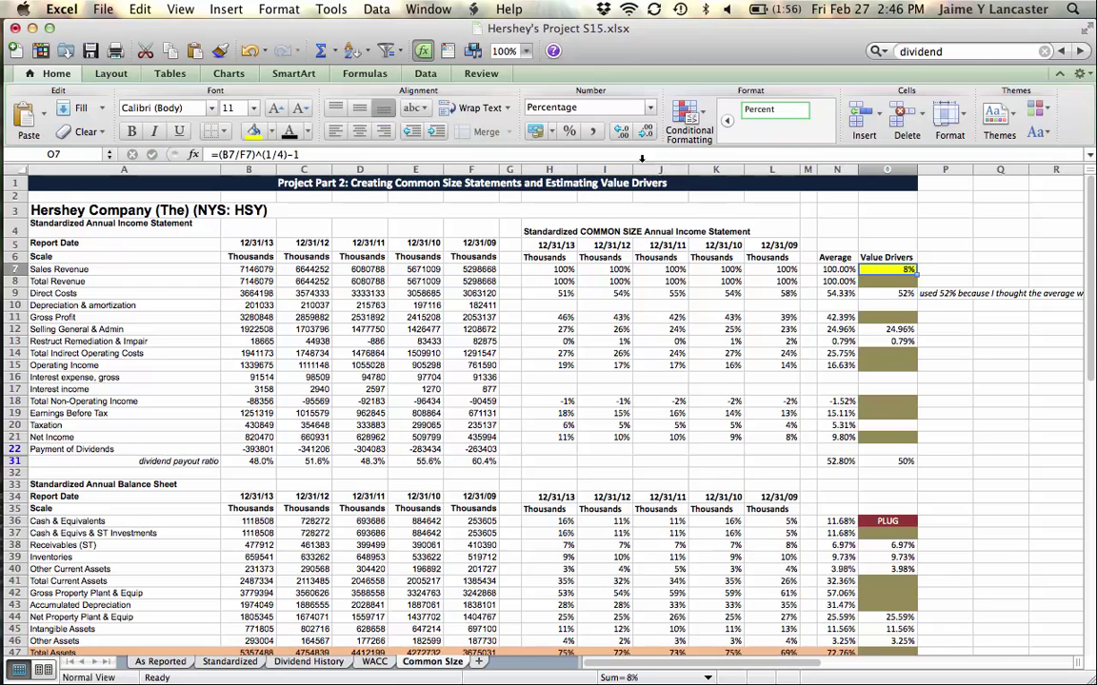
{"action": "left_click", "coordinate": [620, 131]}
{"action": "left_click", "coordinate": [619, 132]}
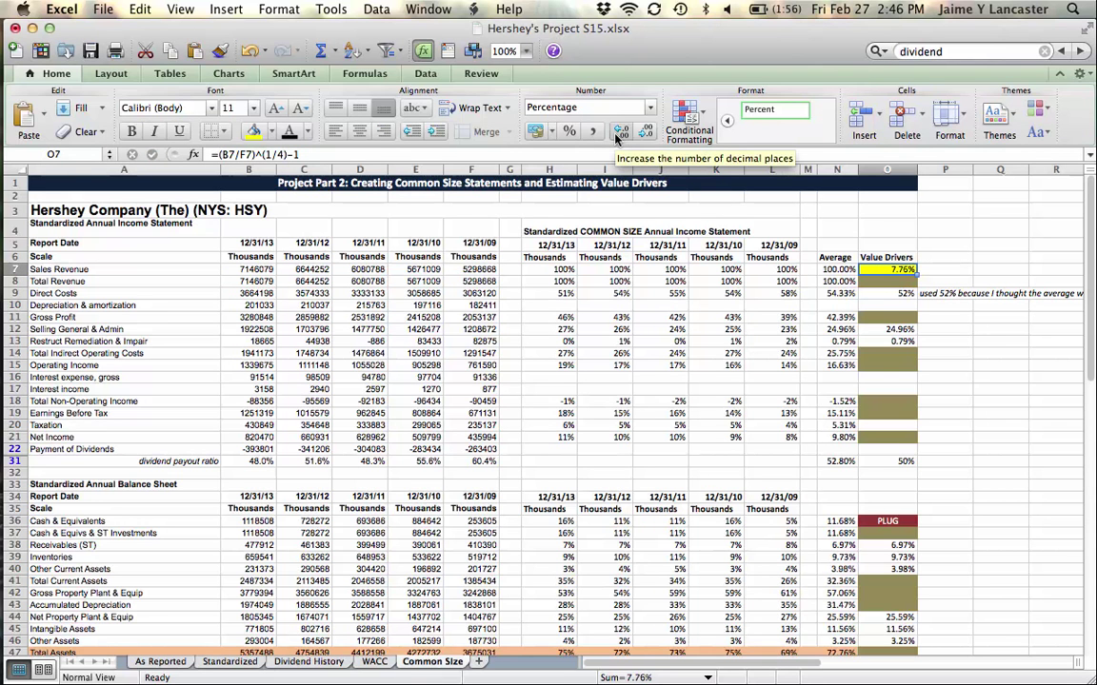
- Enter the note "growth rate" in cell P7 beside the Sales Revenue value driver
{"action": "left_click", "coordinate": [954, 268]}
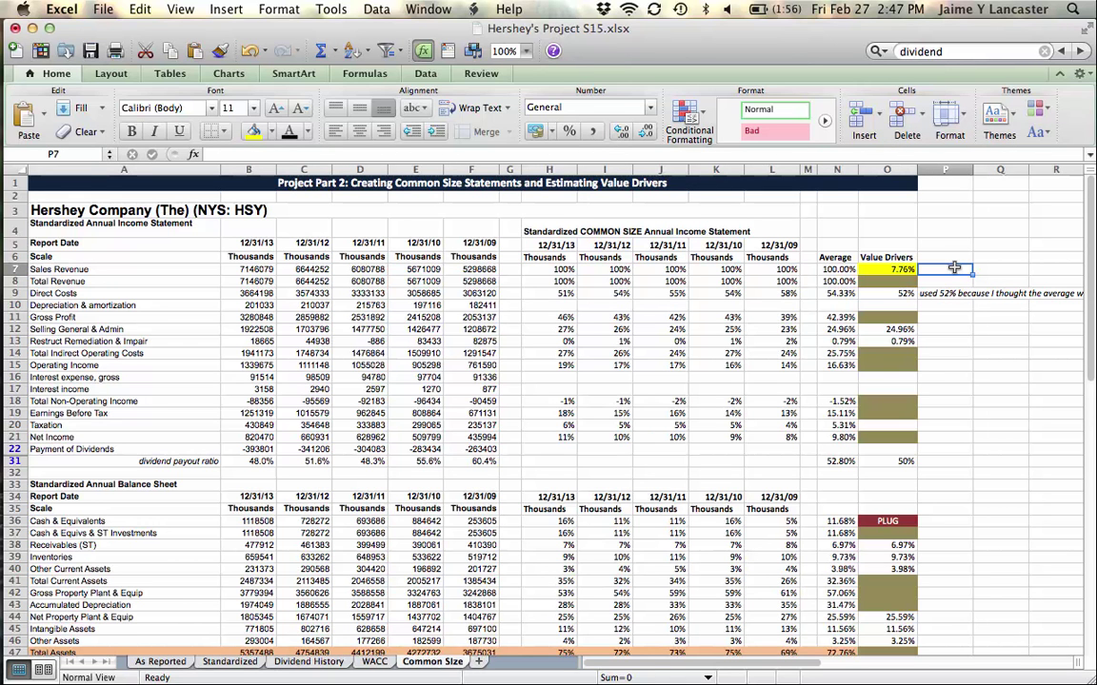
{"action": "type", "text": "growth rate"}
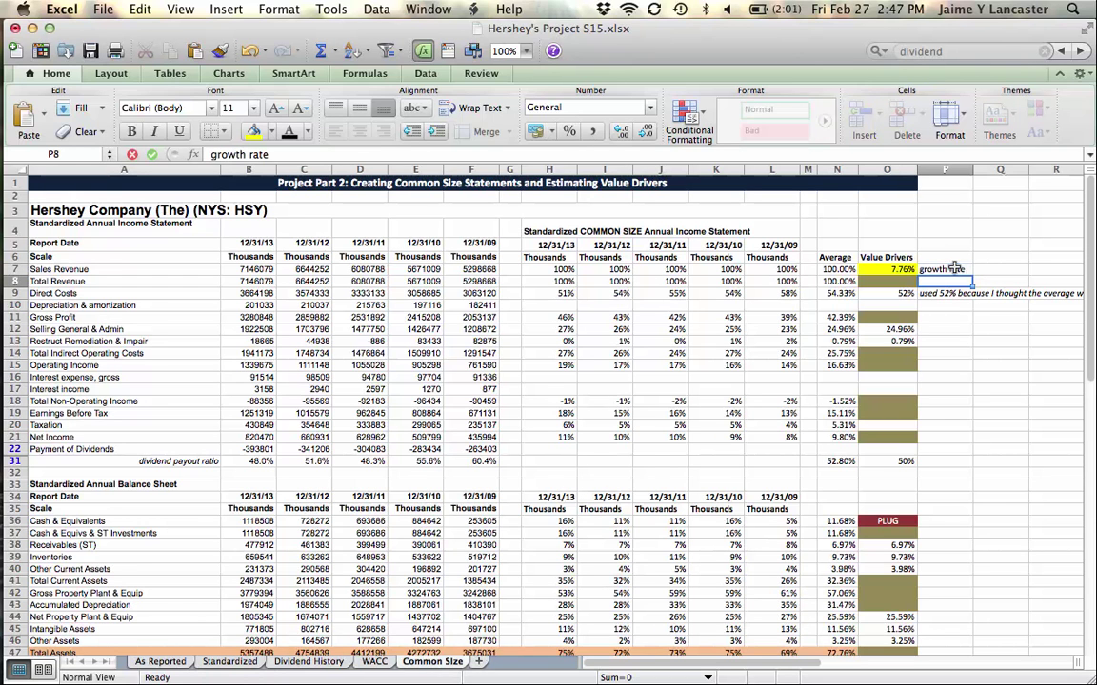
{"action": "key", "text": "Return"}
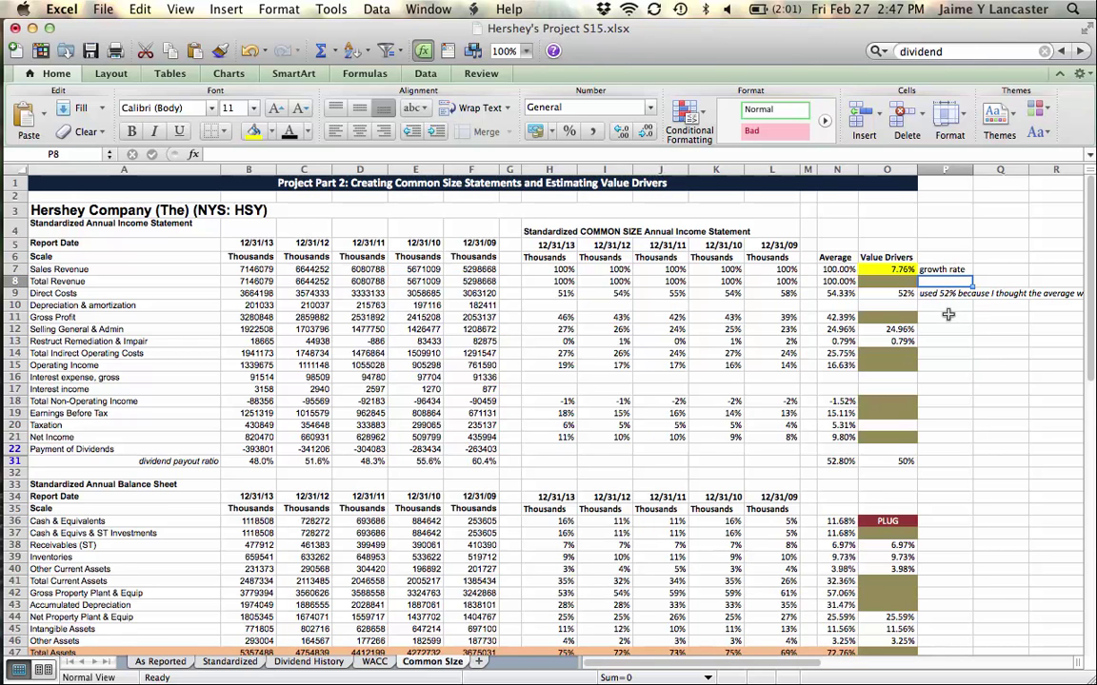
- Calculate the Additional Paid-In Capital growth rate in Value Drivers cell O58 with the formula =(B58/F58)^(1/4)-1
{"action": "scroll", "coordinate": [943, 430], "scroll_direction": "down", "scroll_amount": 3}
{"action": "scroll", "coordinate": [944, 431], "scroll_direction": "down", "scroll_amount": 10}
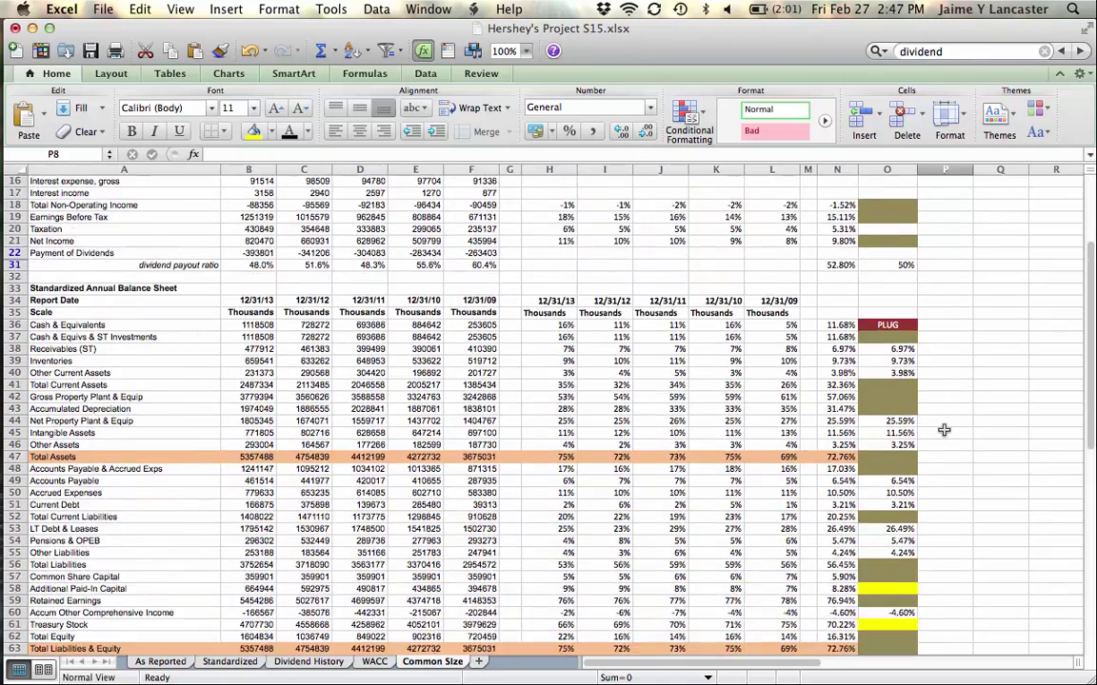
{"action": "left_click", "coordinate": [885, 505]}
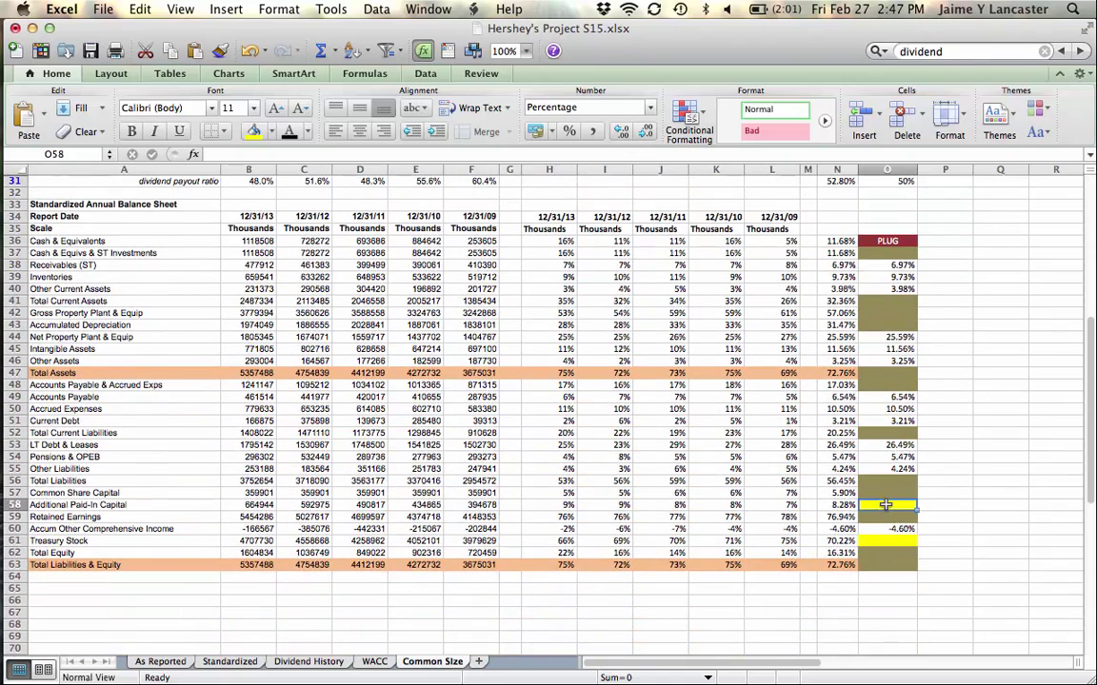
{"action": "type", "text": "="}
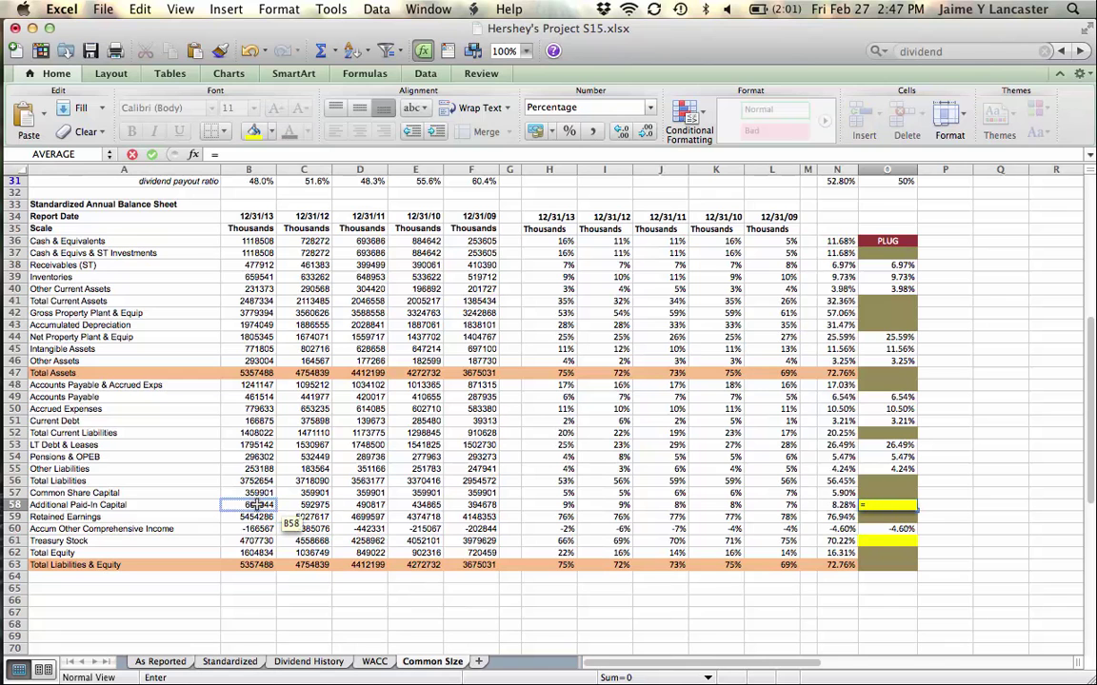
{"action": "type", "text": "("}
{"action": "left_click", "coordinate": [255, 505]}
{"action": "type", "text": "/"}
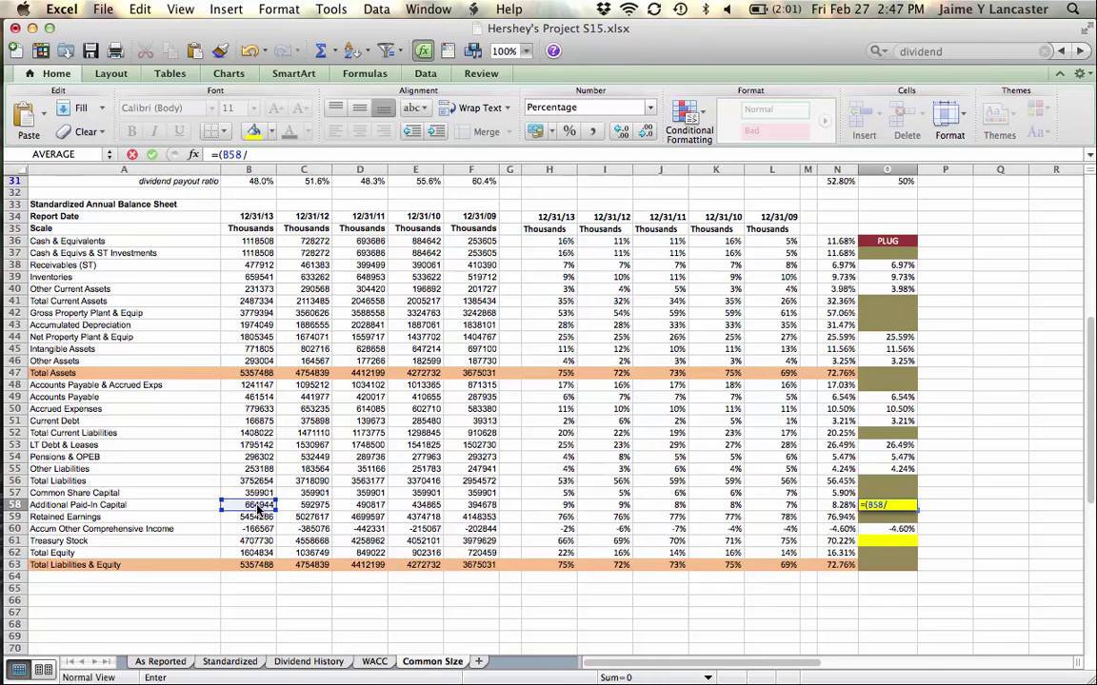
{"action": "left_click", "coordinate": [482, 505]}
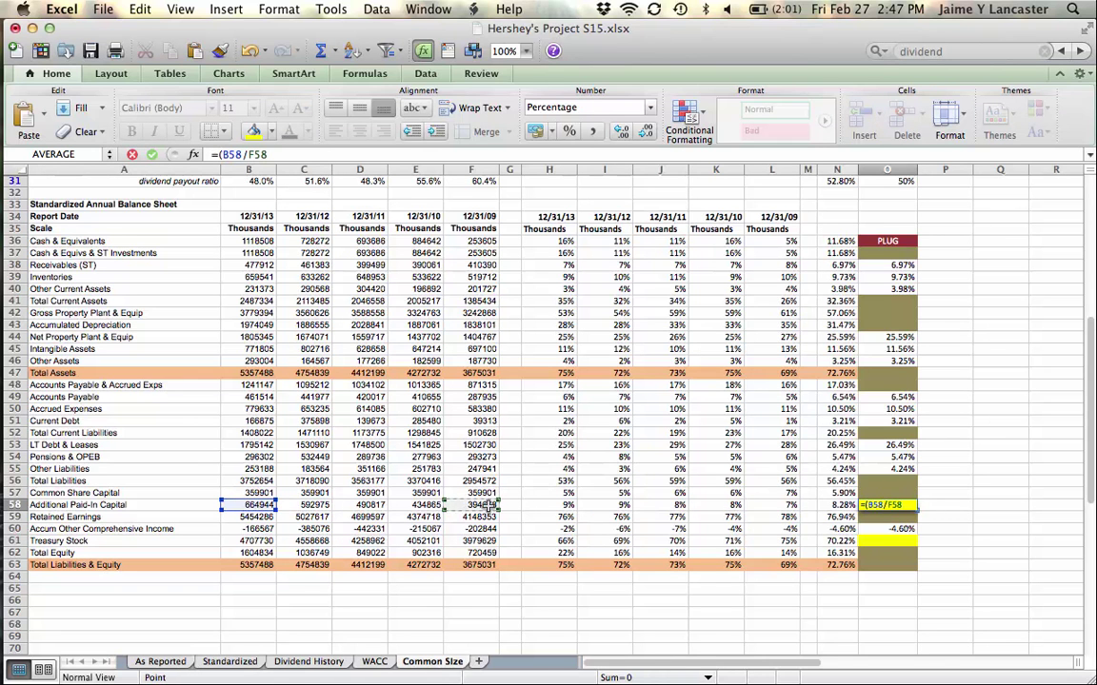
{"action": "type", "text": ")^("}
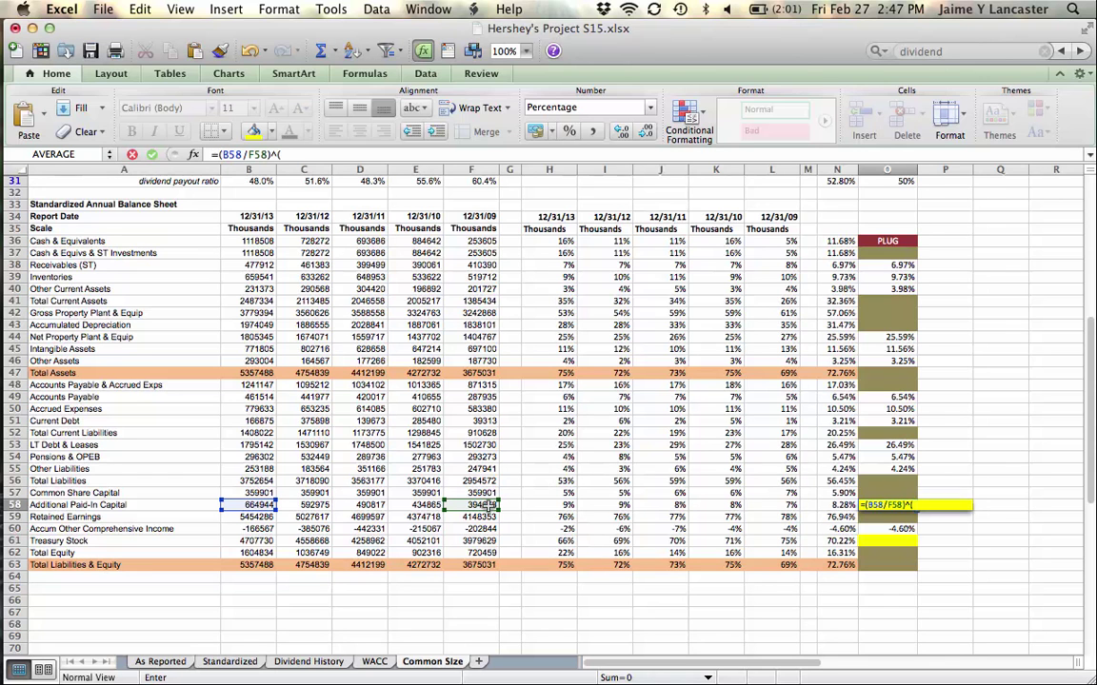
{"action": "type", "text": "1/4)-1"}
{"action": "key", "text": "Return"}
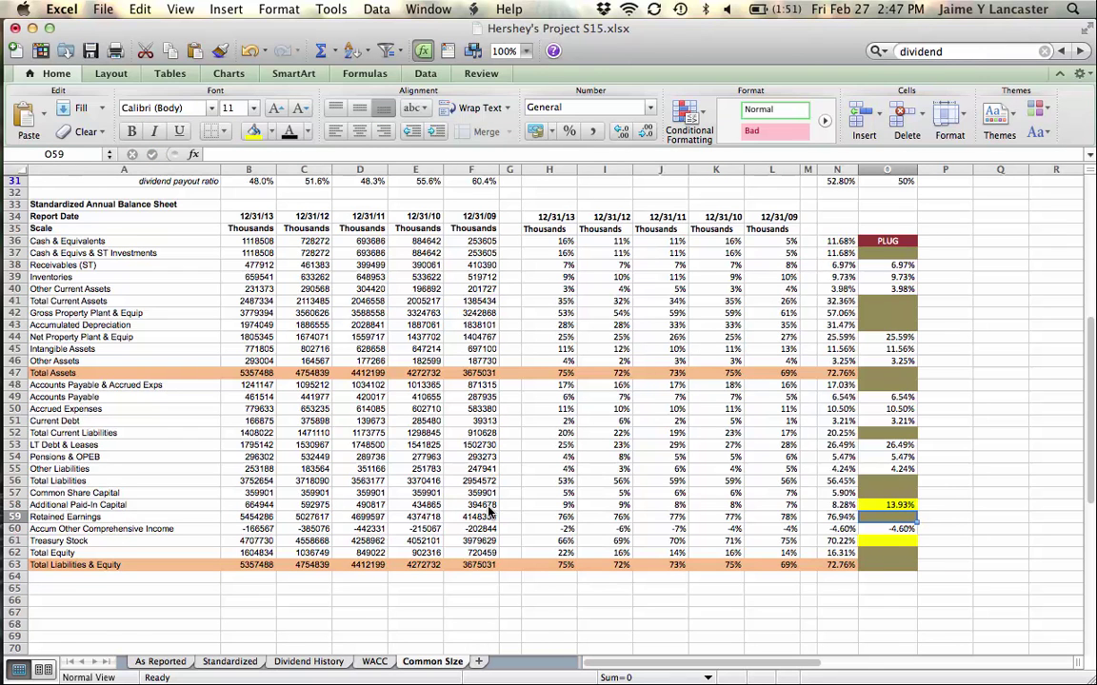
{"action": "left_click", "coordinate": [896, 505]}
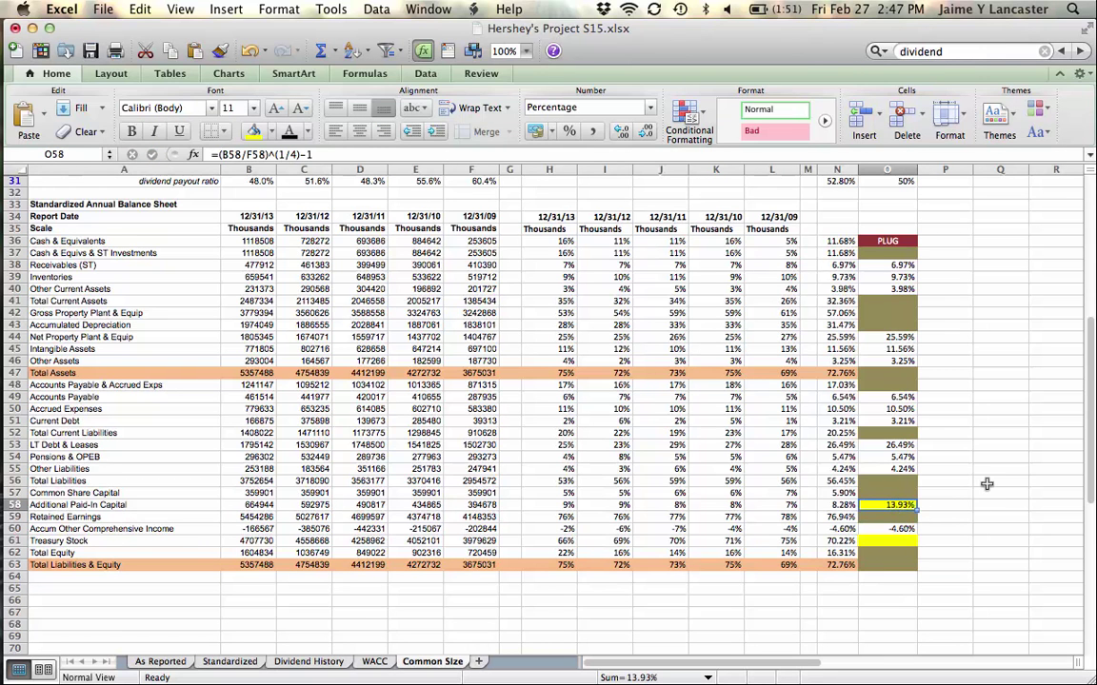
{"action": "scroll", "coordinate": [986, 484], "scroll_direction": "up", "scroll_amount": 9}
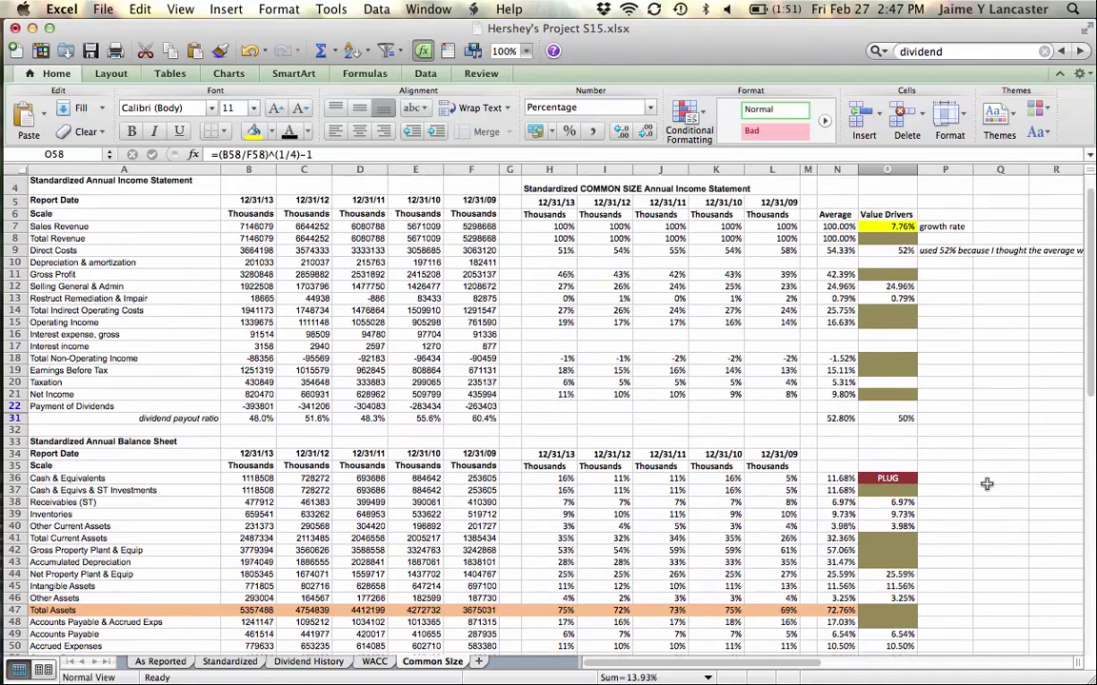
{"action": "scroll", "coordinate": [986, 484], "scroll_direction": "down", "scroll_amount": 3}
{"action": "scroll", "coordinate": [987, 484], "scroll_direction": "up", "scroll_amount": 2}
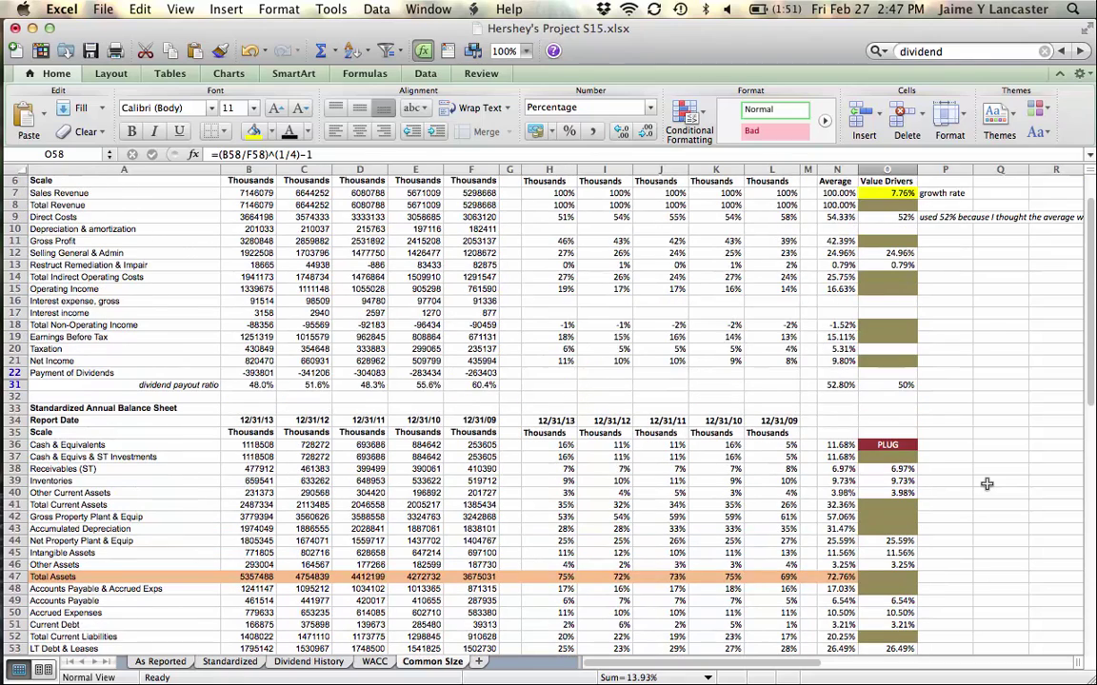
{"action": "scroll", "coordinate": [986, 484], "scroll_direction": "down", "scroll_amount": 6}
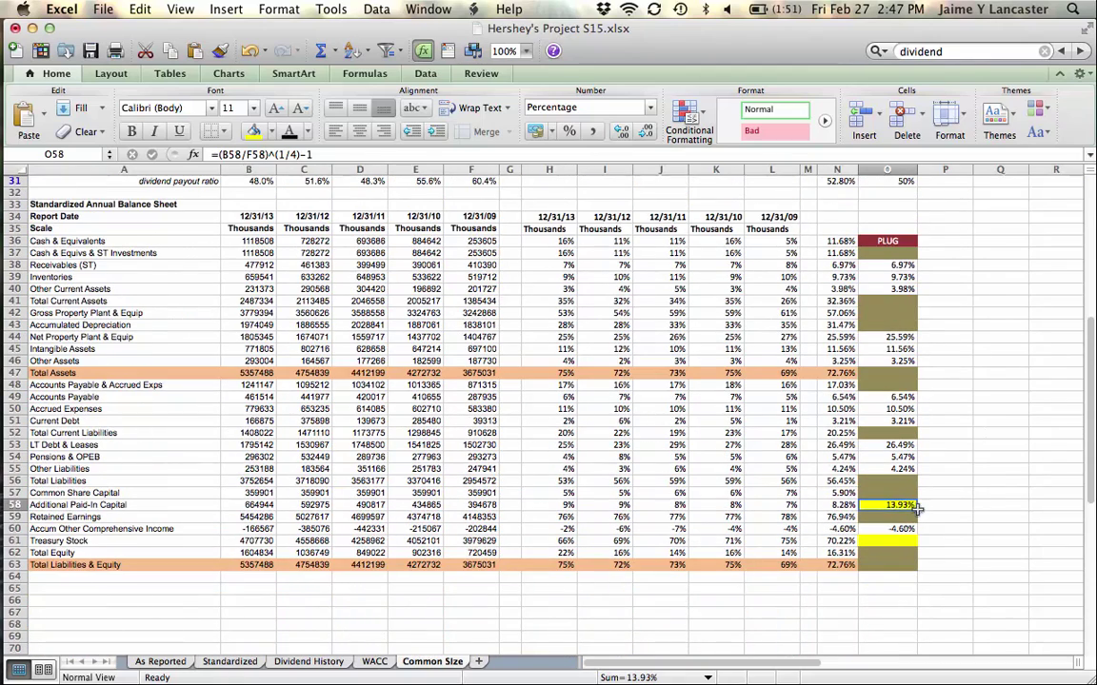
- Calculate the Treasury Stock growth rate in Value Drivers cell O61 with the formula =(B61/F61)^(1/4)-1
{"action": "left_click", "coordinate": [890, 539]}
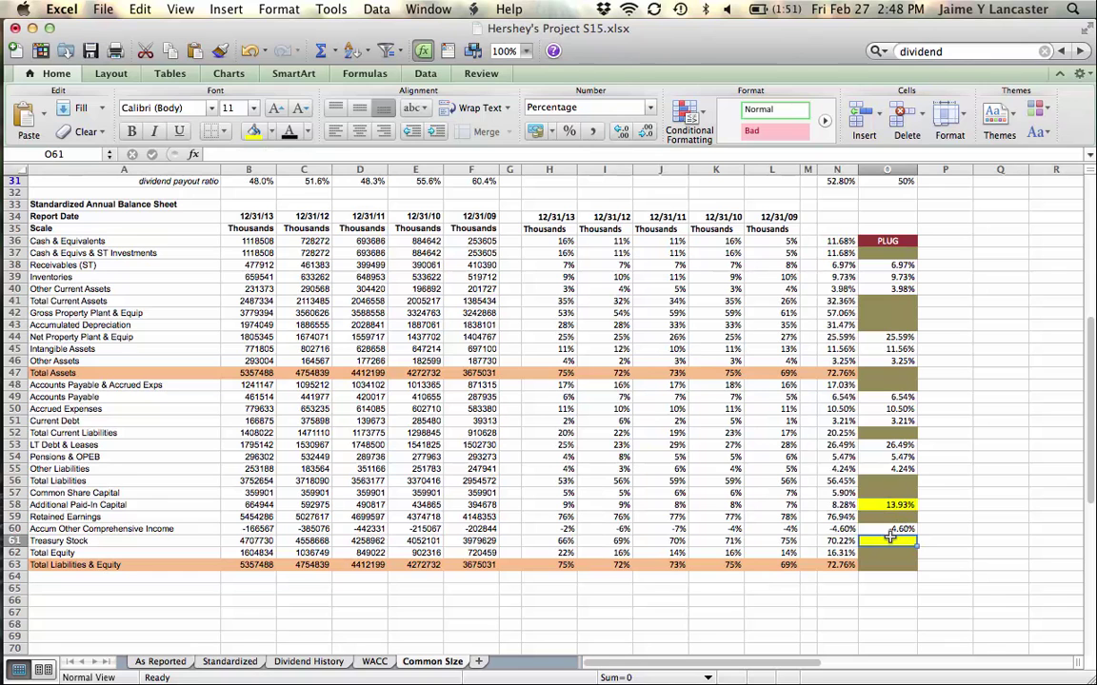
{"action": "type", "text": "="}
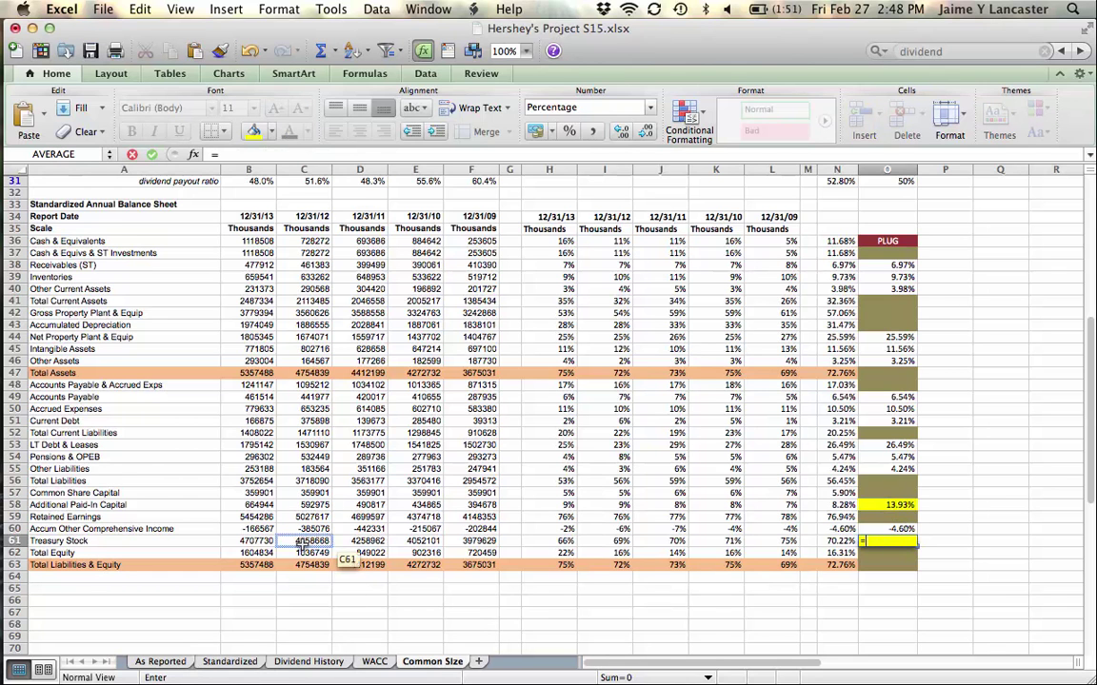
{"action": "left_click", "coordinate": [267, 544]}
{"action": "type", "text": "/"}
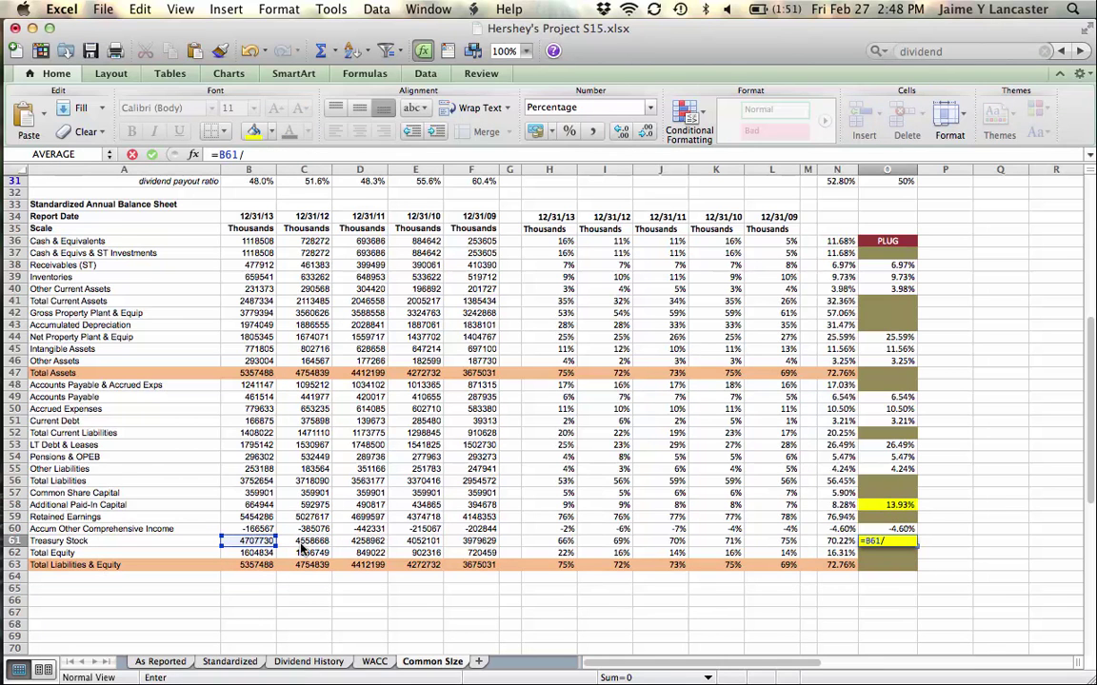
{"action": "key", "text": "BackSpace"}
{"action": "key", "text": "BackSpace"}
{"action": "key", "text": "BackSpace"}
{"action": "key", "text": "BackSpace"}
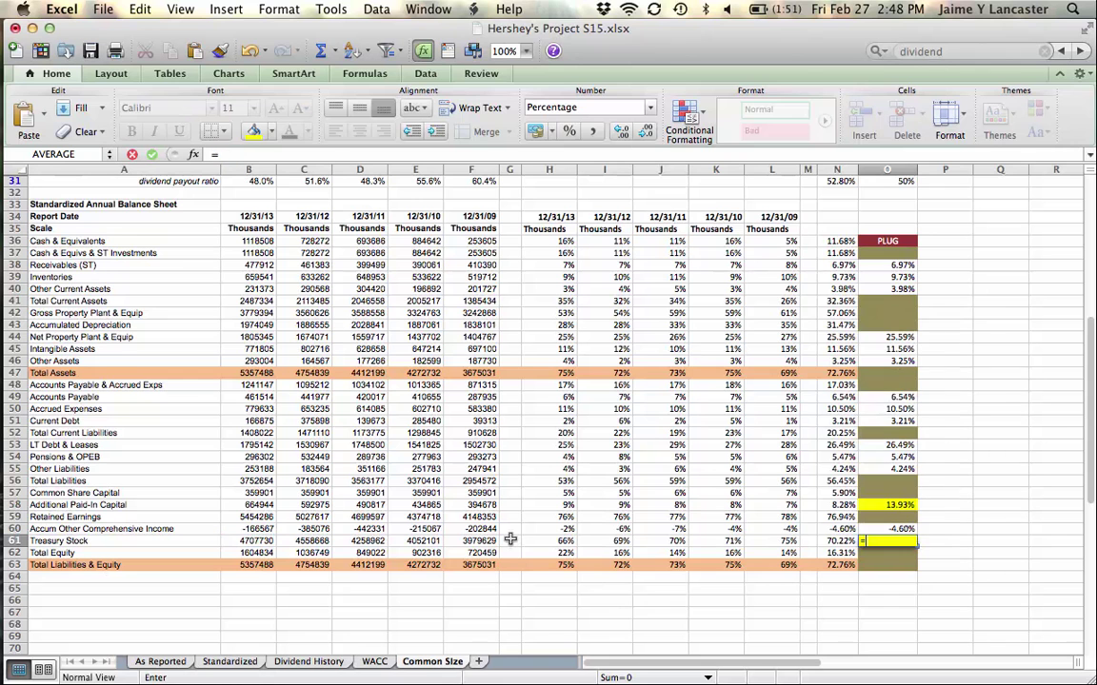
{"action": "type", "text": "("}
{"action": "left_click", "coordinate": [244, 540]}
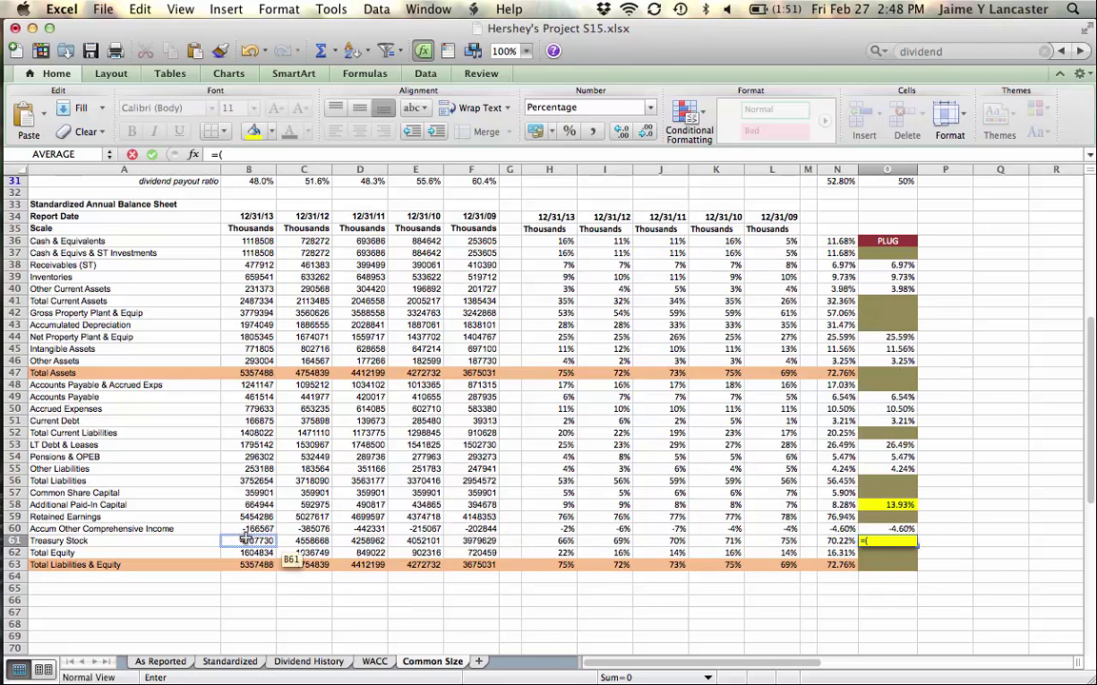
{"action": "type", "text": "/"}
{"action": "left_click", "coordinate": [480, 541]}
{"action": "type", "text": ")"}
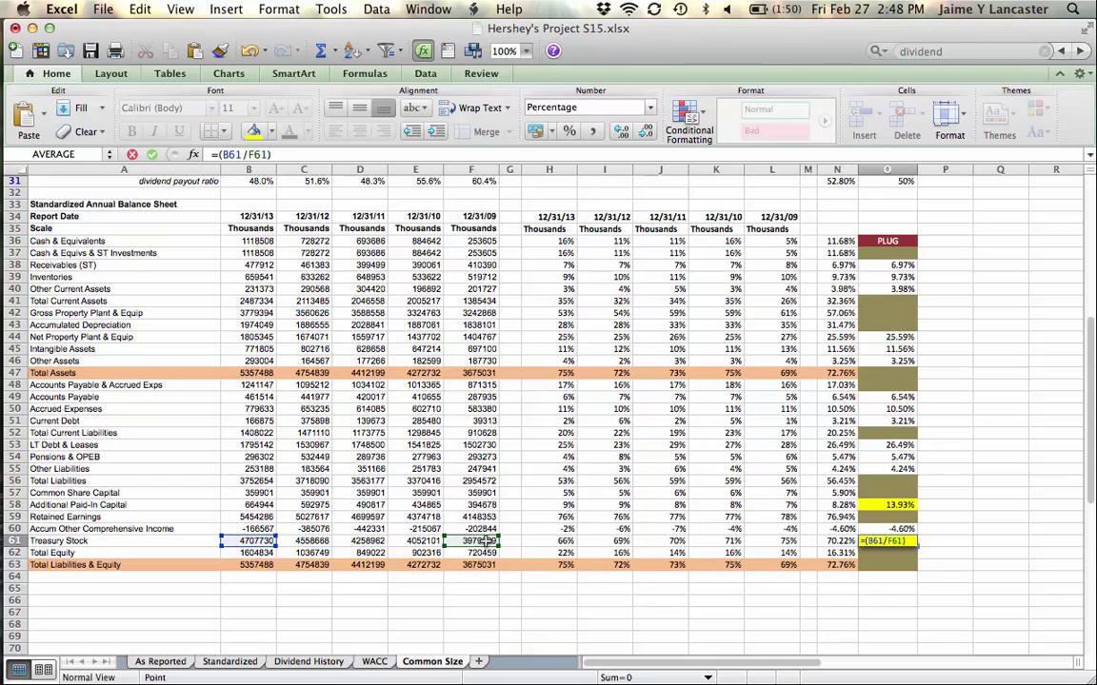
{"action": "type", "text": "^(1/"}
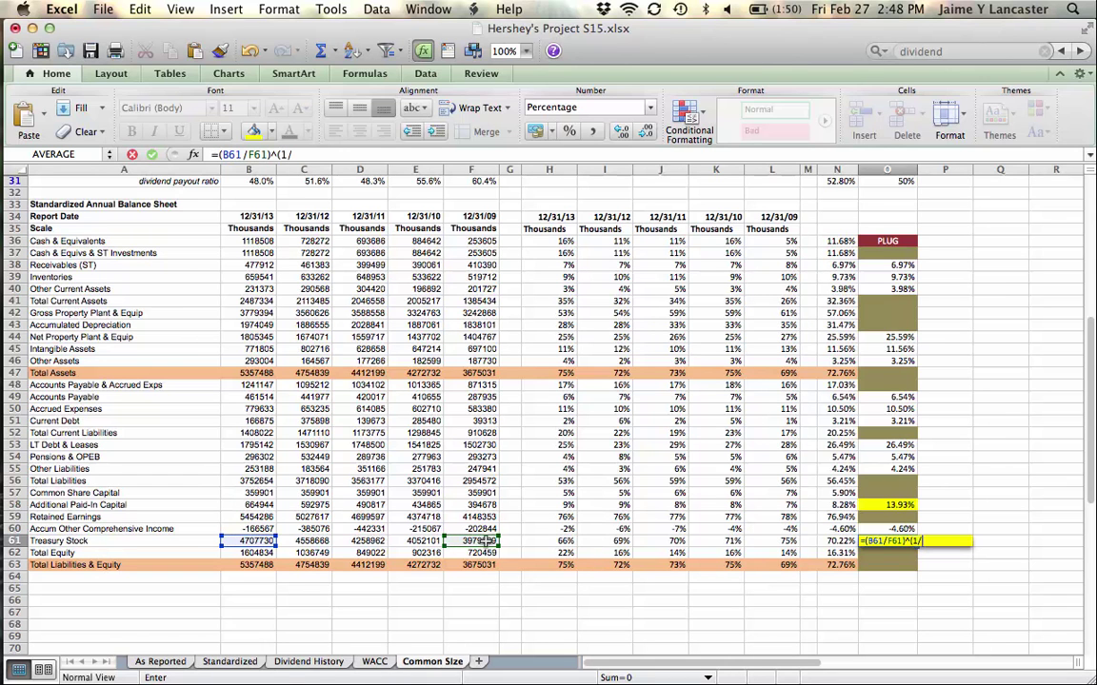
{"action": "type", "text": "4)-1"}
{"action": "key", "text": "Return"}
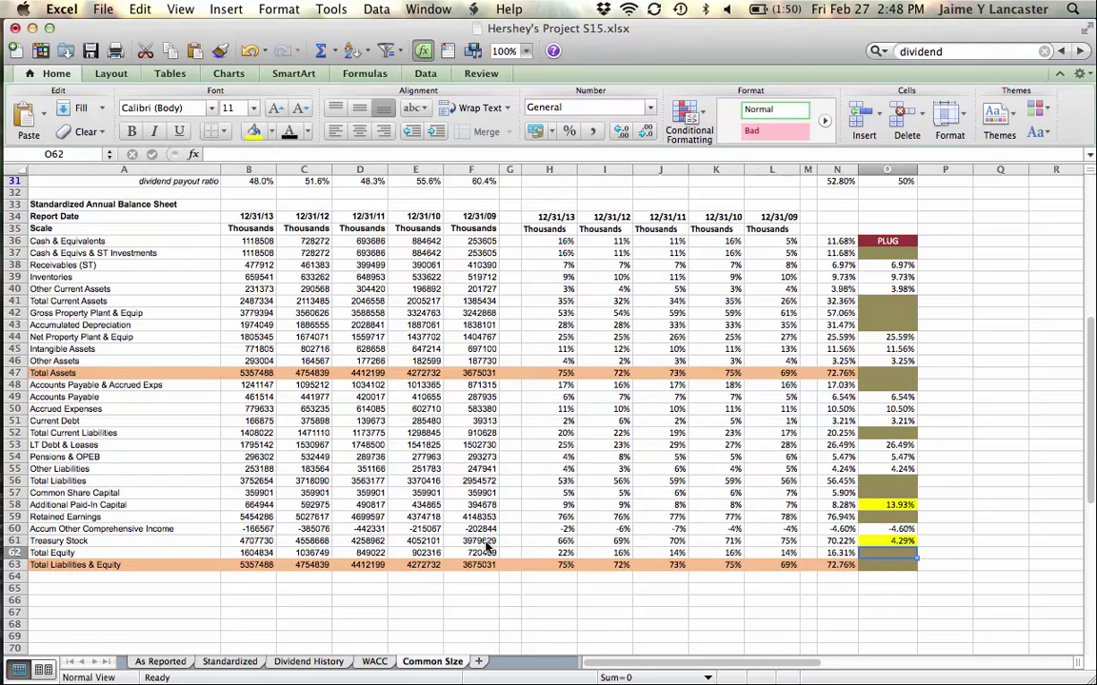
- Review the Treasury Stock and Additional Paid-In Capital growth formulas and the blank value drivers for depreciation, interest, dividends and taxation
{"action": "left_click", "coordinate": [899, 541]}
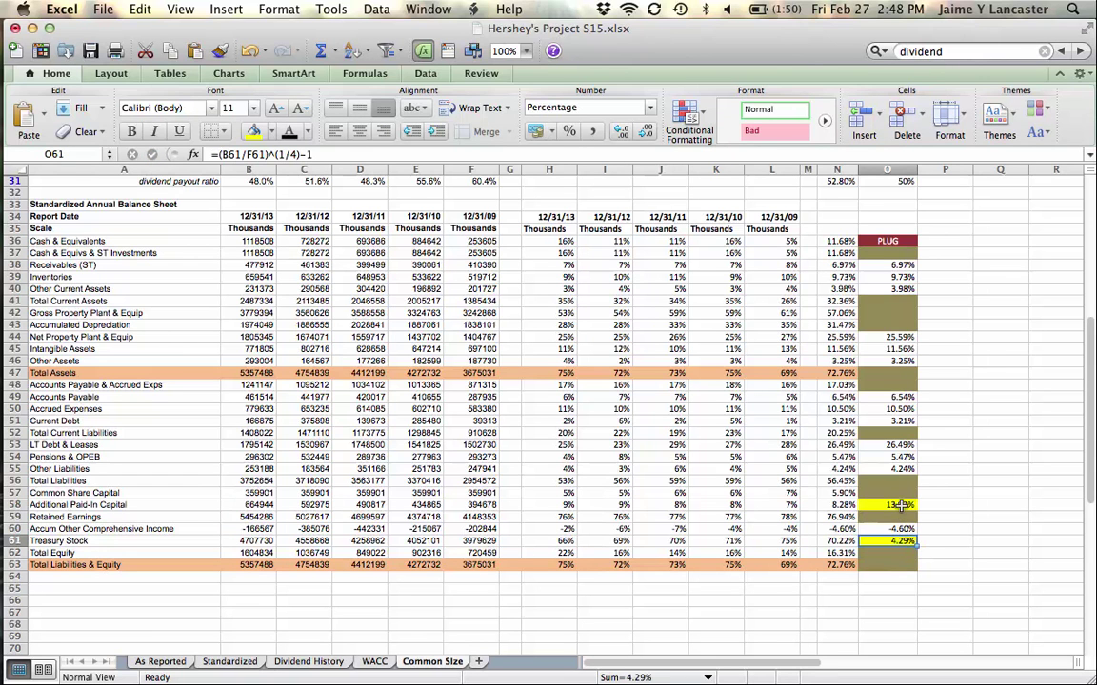
{"action": "left_click", "coordinate": [900, 506]}
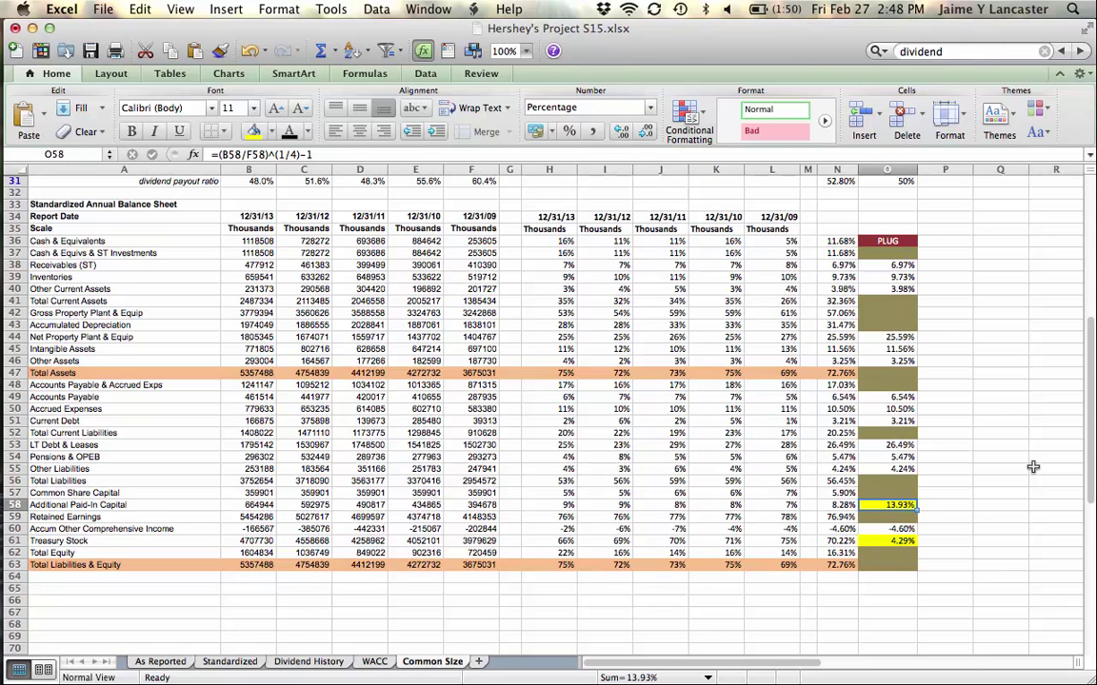
{"action": "scroll", "coordinate": [1033, 466], "scroll_direction": "up", "scroll_amount": 5}
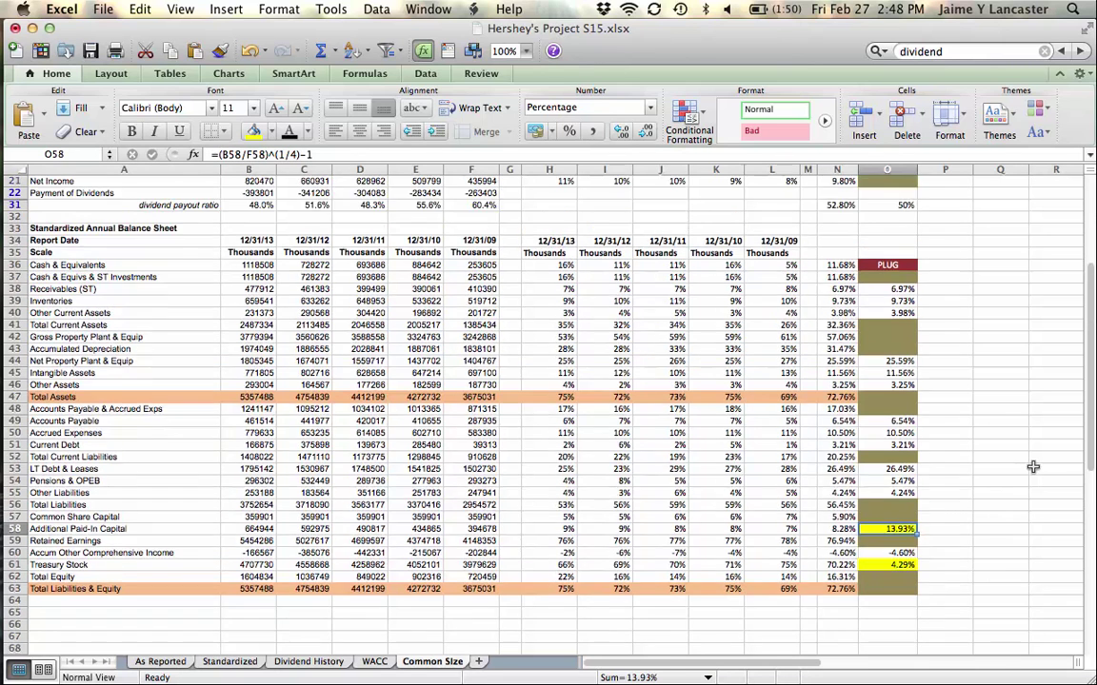
{"action": "scroll", "coordinate": [1032, 466], "scroll_direction": "up", "scroll_amount": 4}
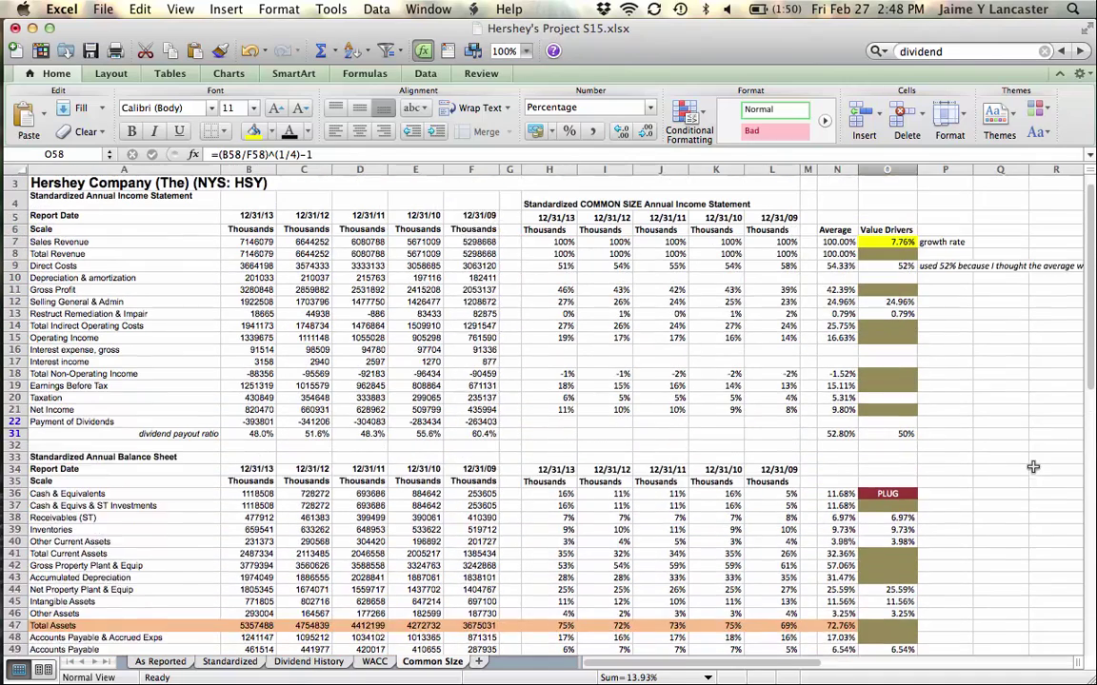
{"action": "left_click", "coordinate": [889, 305]}
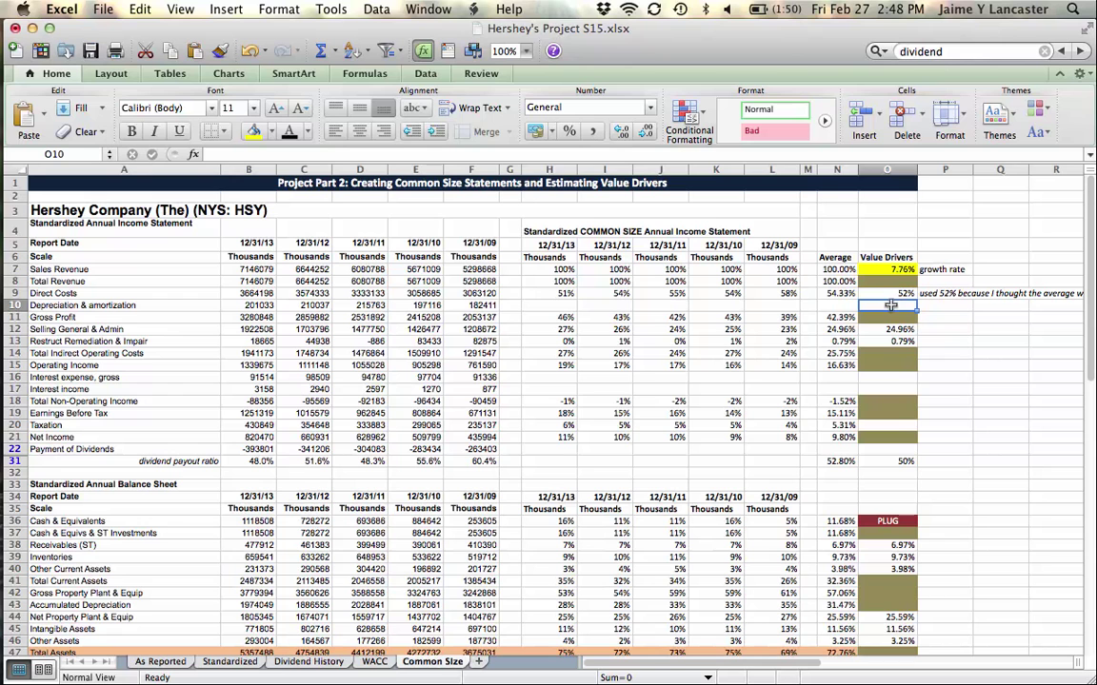
{"action": "mouse_move", "coordinate": [888, 378]}
{"action": "left_mouse_down"}
{"action": "mouse_move", "coordinate": [887, 388]}
{"action": "mouse_move", "coordinate": [887, 379]}
{"action": "left_mouse_up"}
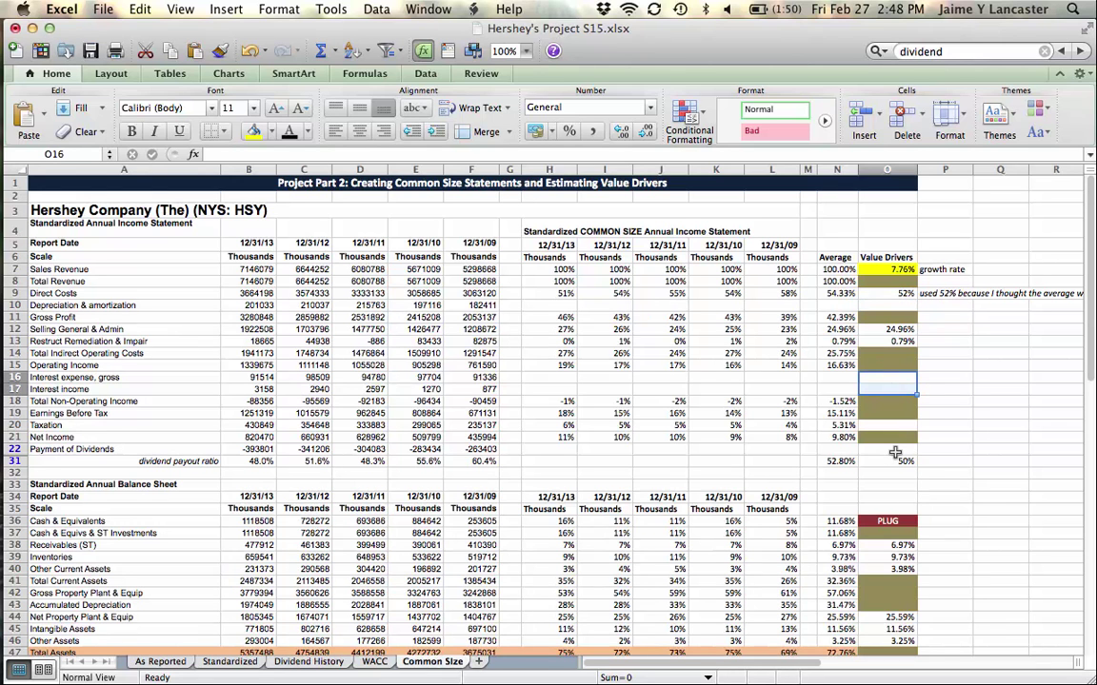
{"action": "left_click", "coordinate": [895, 451]}
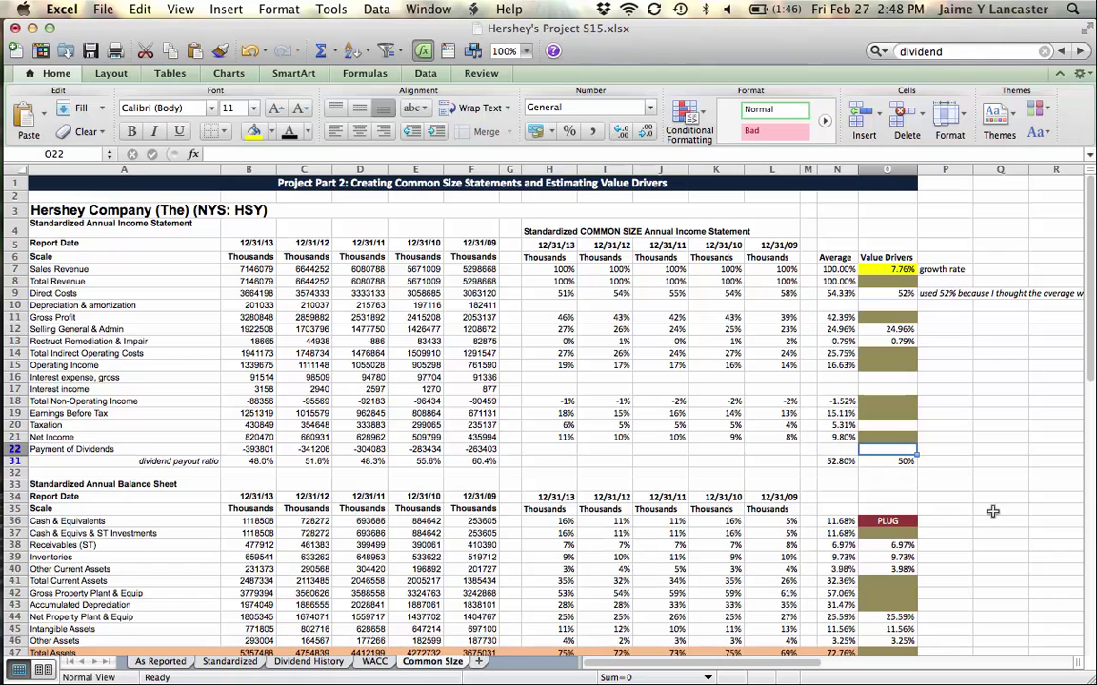
{"action": "key", "text": "Up"}
{"action": "key", "text": "Up"}
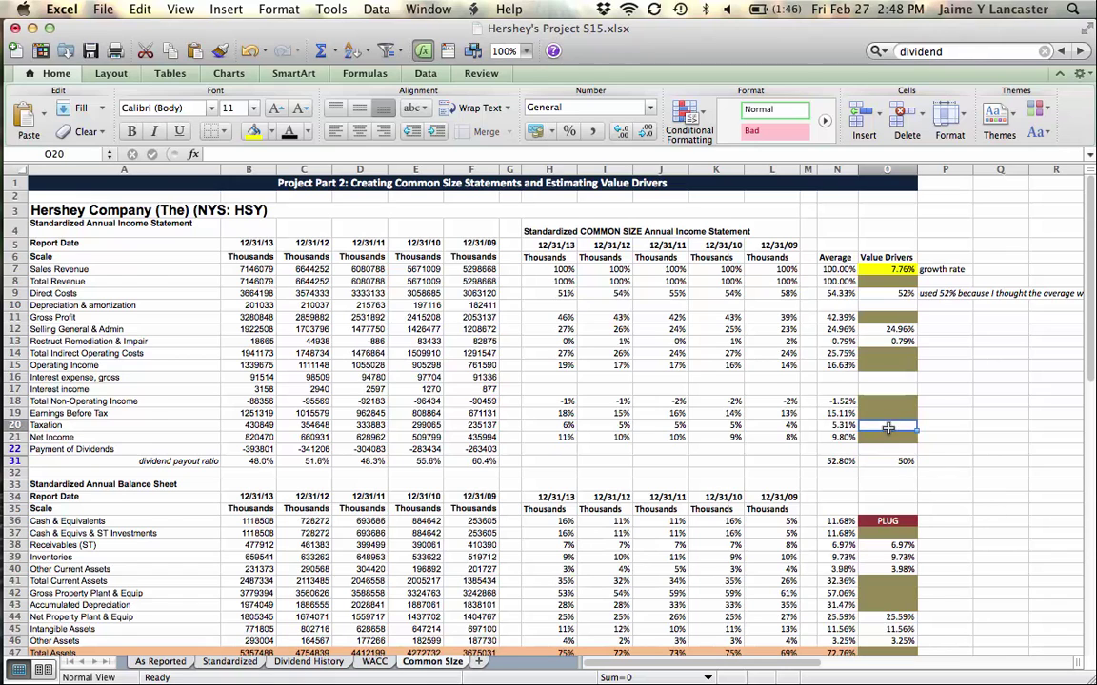
- Enter the note "growth rate" in cell P58 beside the Additional Paid-In Capital value driver
{"action": "scroll", "coordinate": [984, 498], "scroll_direction": "down", "scroll_amount": 3}
{"action": "scroll", "coordinate": [984, 497], "scroll_direction": "down", "scroll_amount": 7}
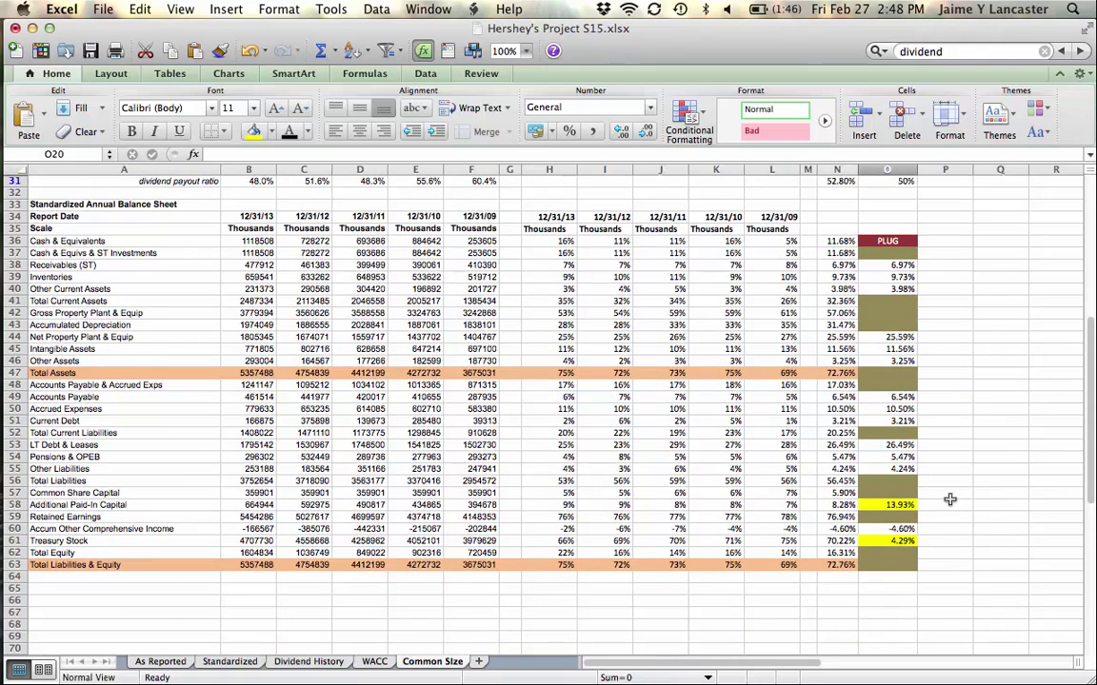
{"action": "left_click", "coordinate": [949, 502]}
{"action": "type", "text": "growth r"}
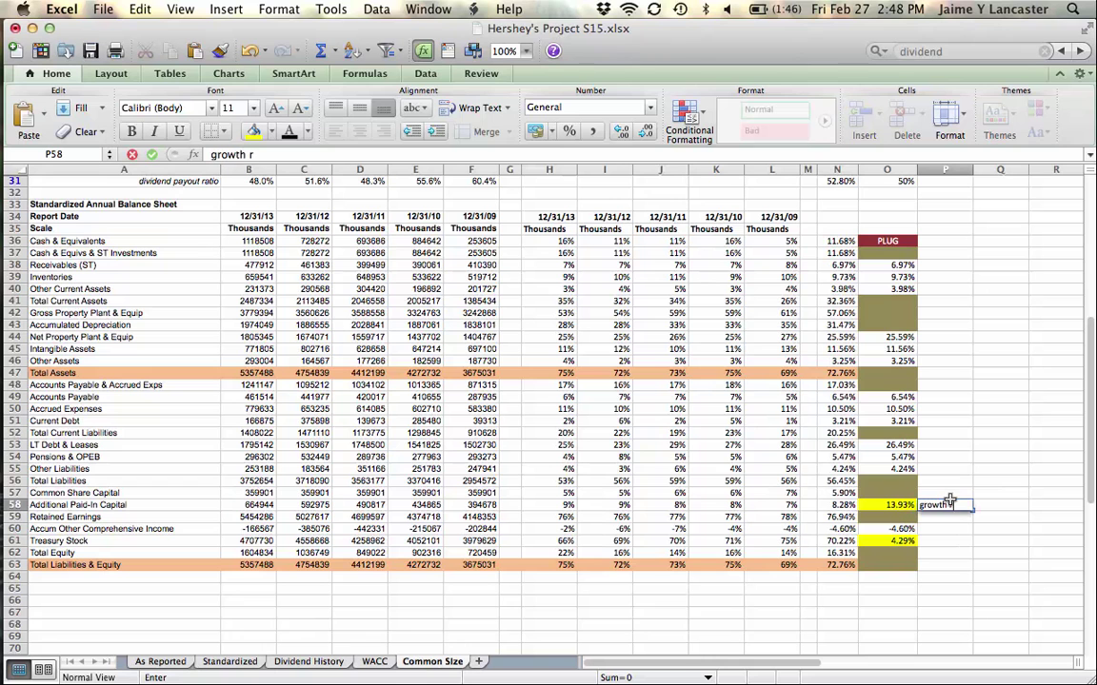
{"action": "key", "text": "Return"}
{"action": "key", "text": "Return"}
{"action": "type", "text": "growth r"}
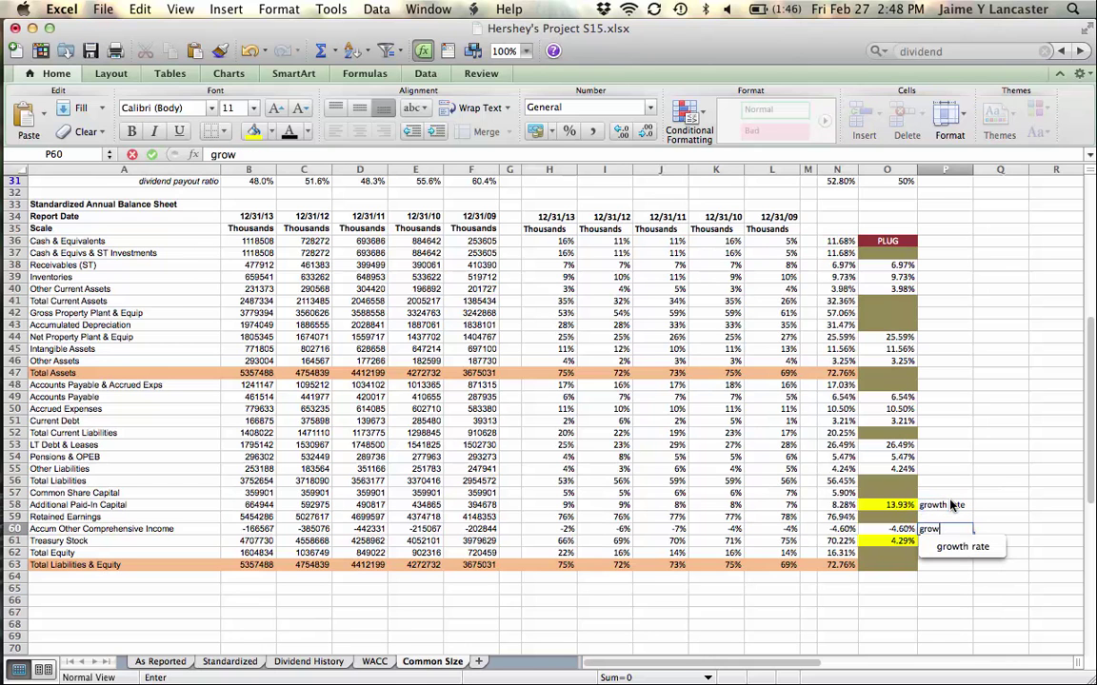
{"action": "type", "text": "a"}
{"action": "key", "text": "BackSpace"}
{"action": "key", "text": "BackSpace"}
{"action": "key", "text": "BackSpace"}
{"action": "key", "text": "BackSpace"}
{"action": "key", "text": "BackSpace"}
- Enter the note "growth rate" in cell P61 beside the Treasury Stock value driver
{"action": "key", "text": "Return"}
{"action": "type", "text": "g"}
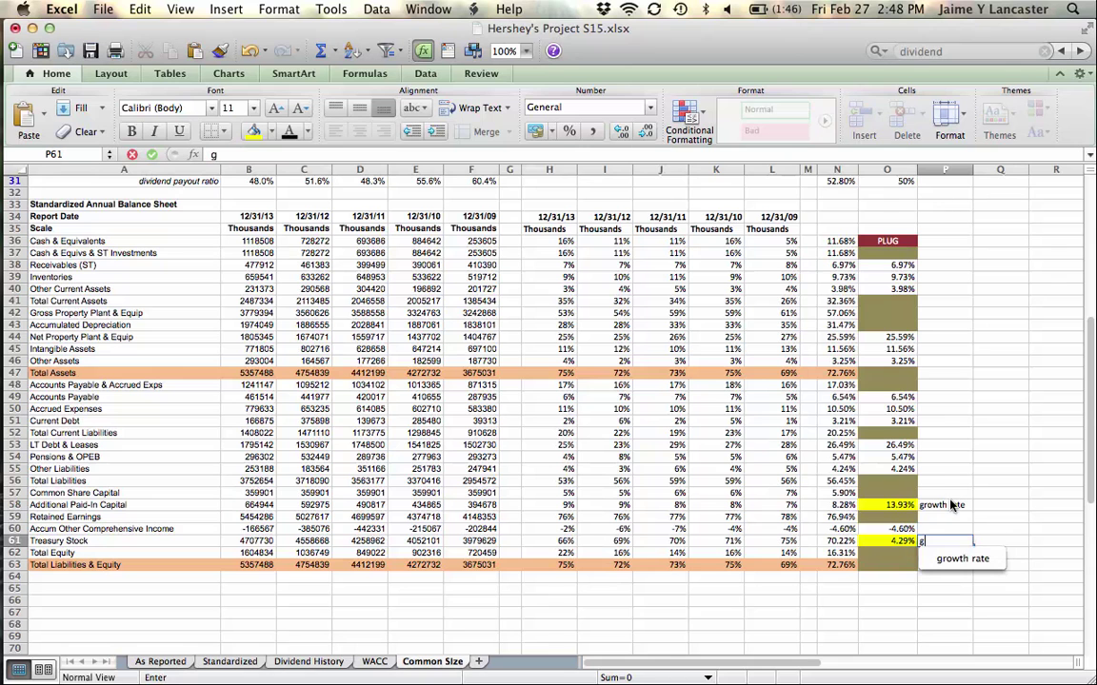
{"action": "type", "text": "rowth rate"}
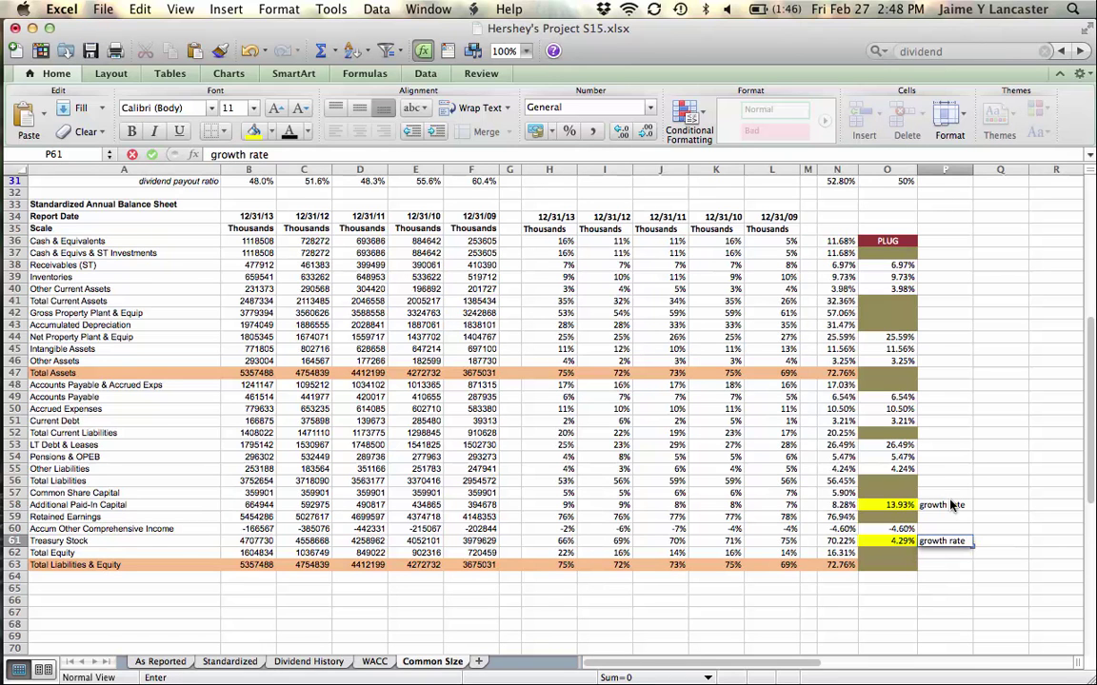
{"action": "key", "text": "Tab"}
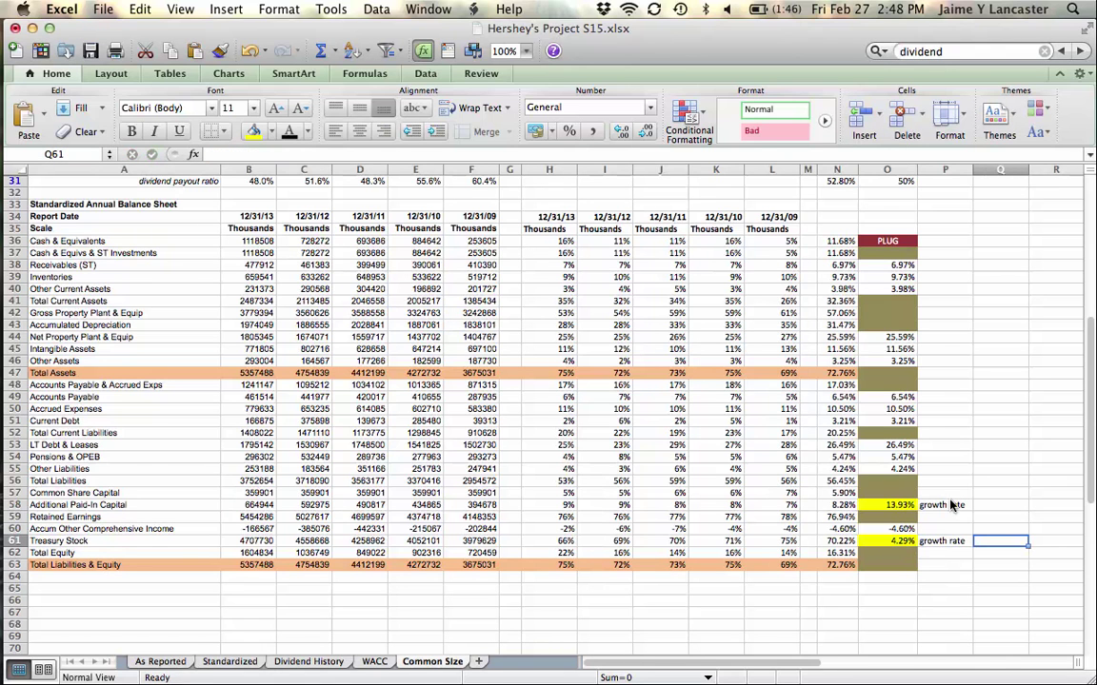
{"action": "mouse_move", "coordinate": [8, 344]}
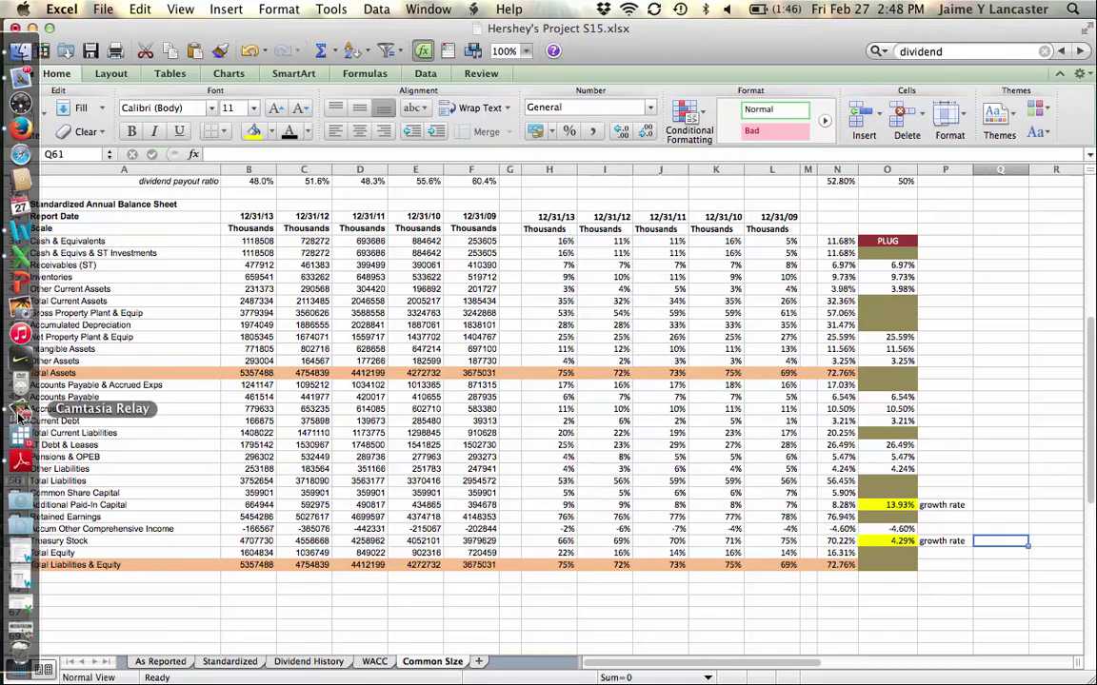